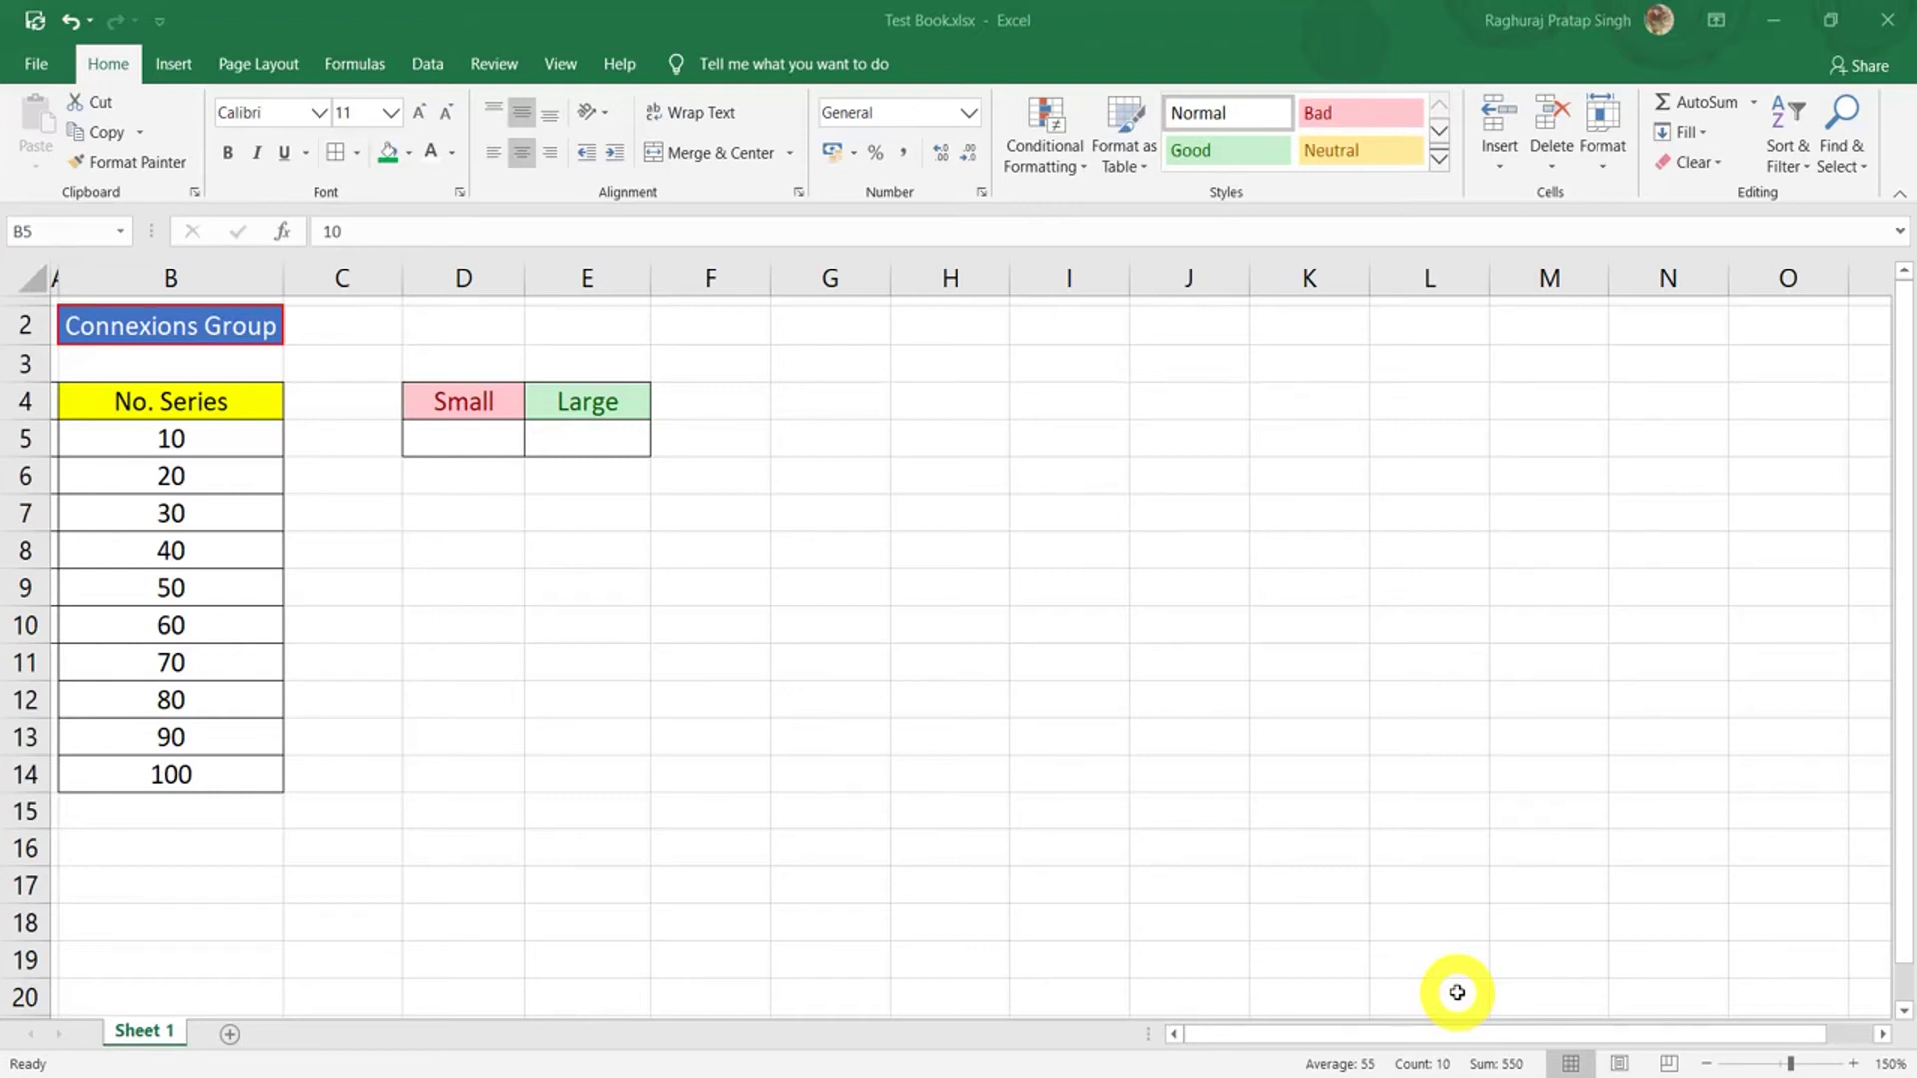
# - Enter =SMALL(B5:B14,2) in cell D5 to return the second smallest number, and dismiss the PointerFocus trial notice
pyautogui.click(490, 438)
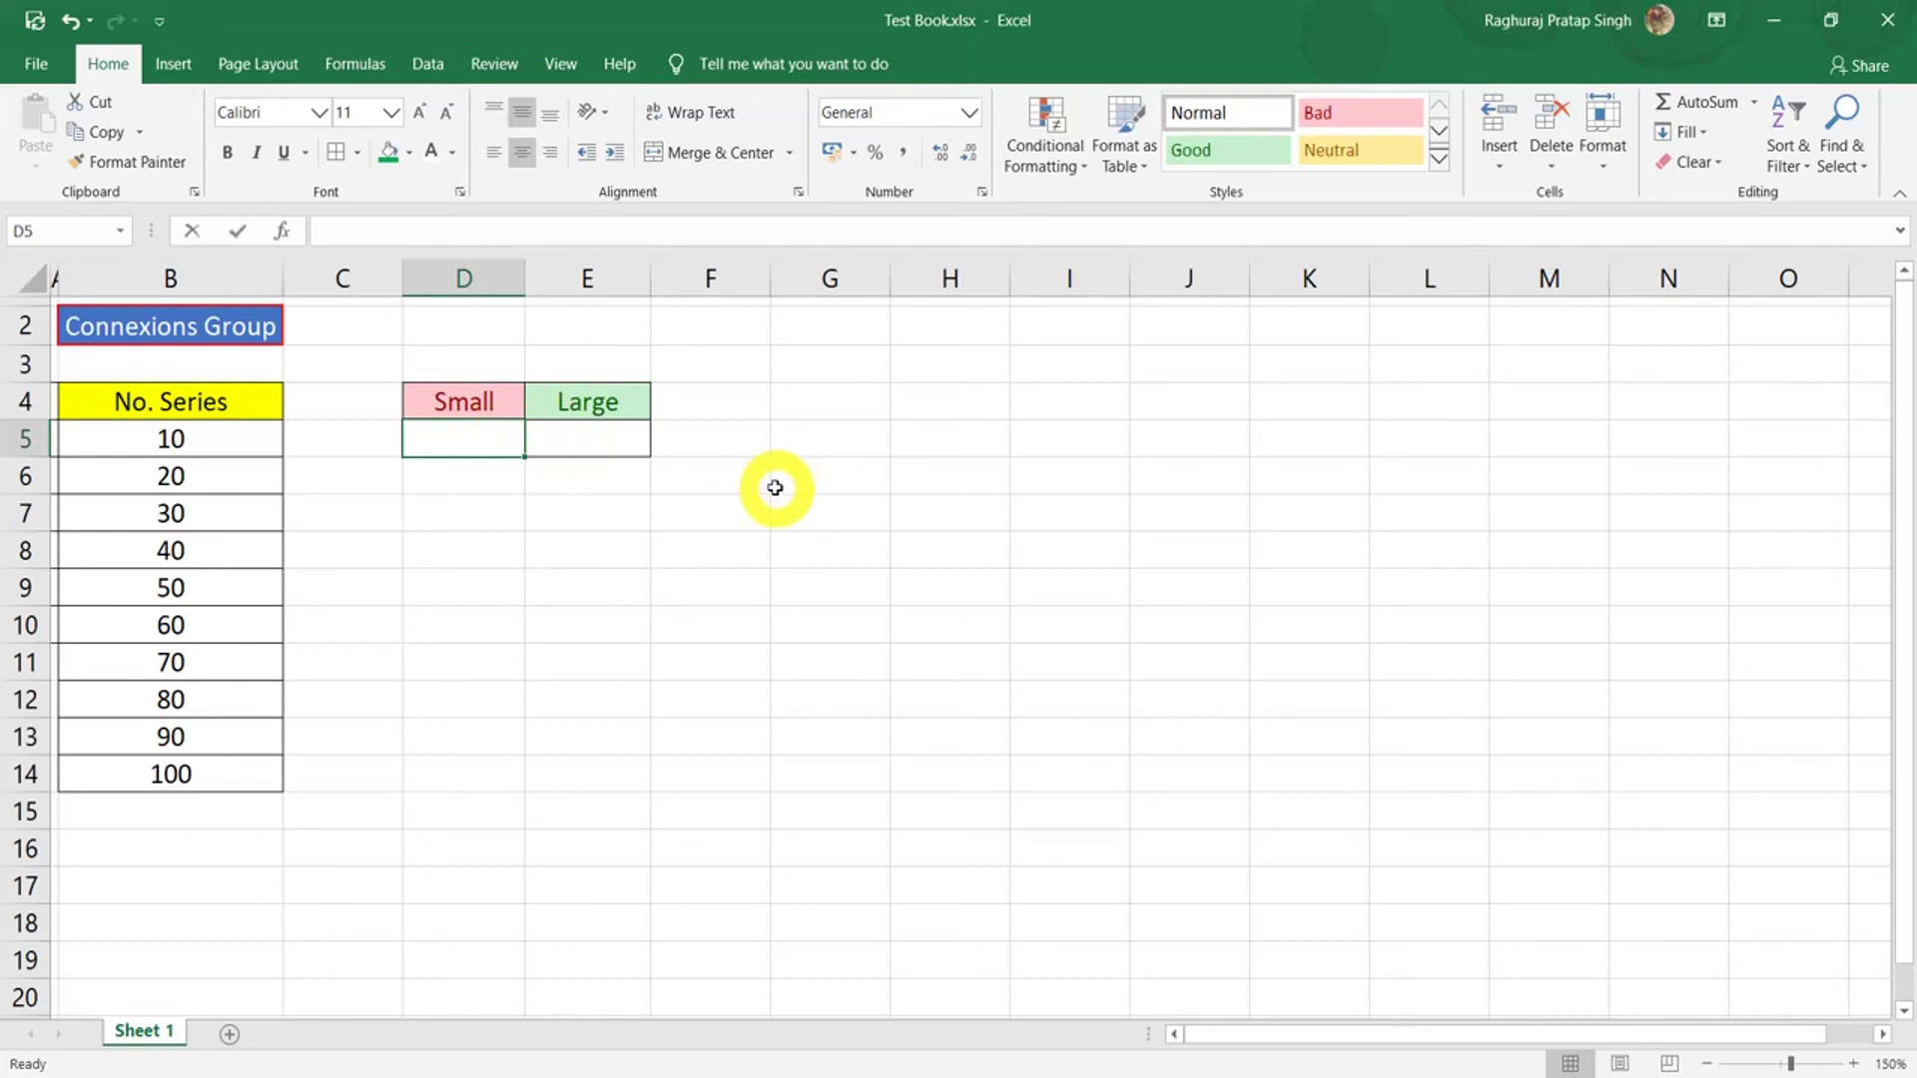
pyautogui.write('=small')
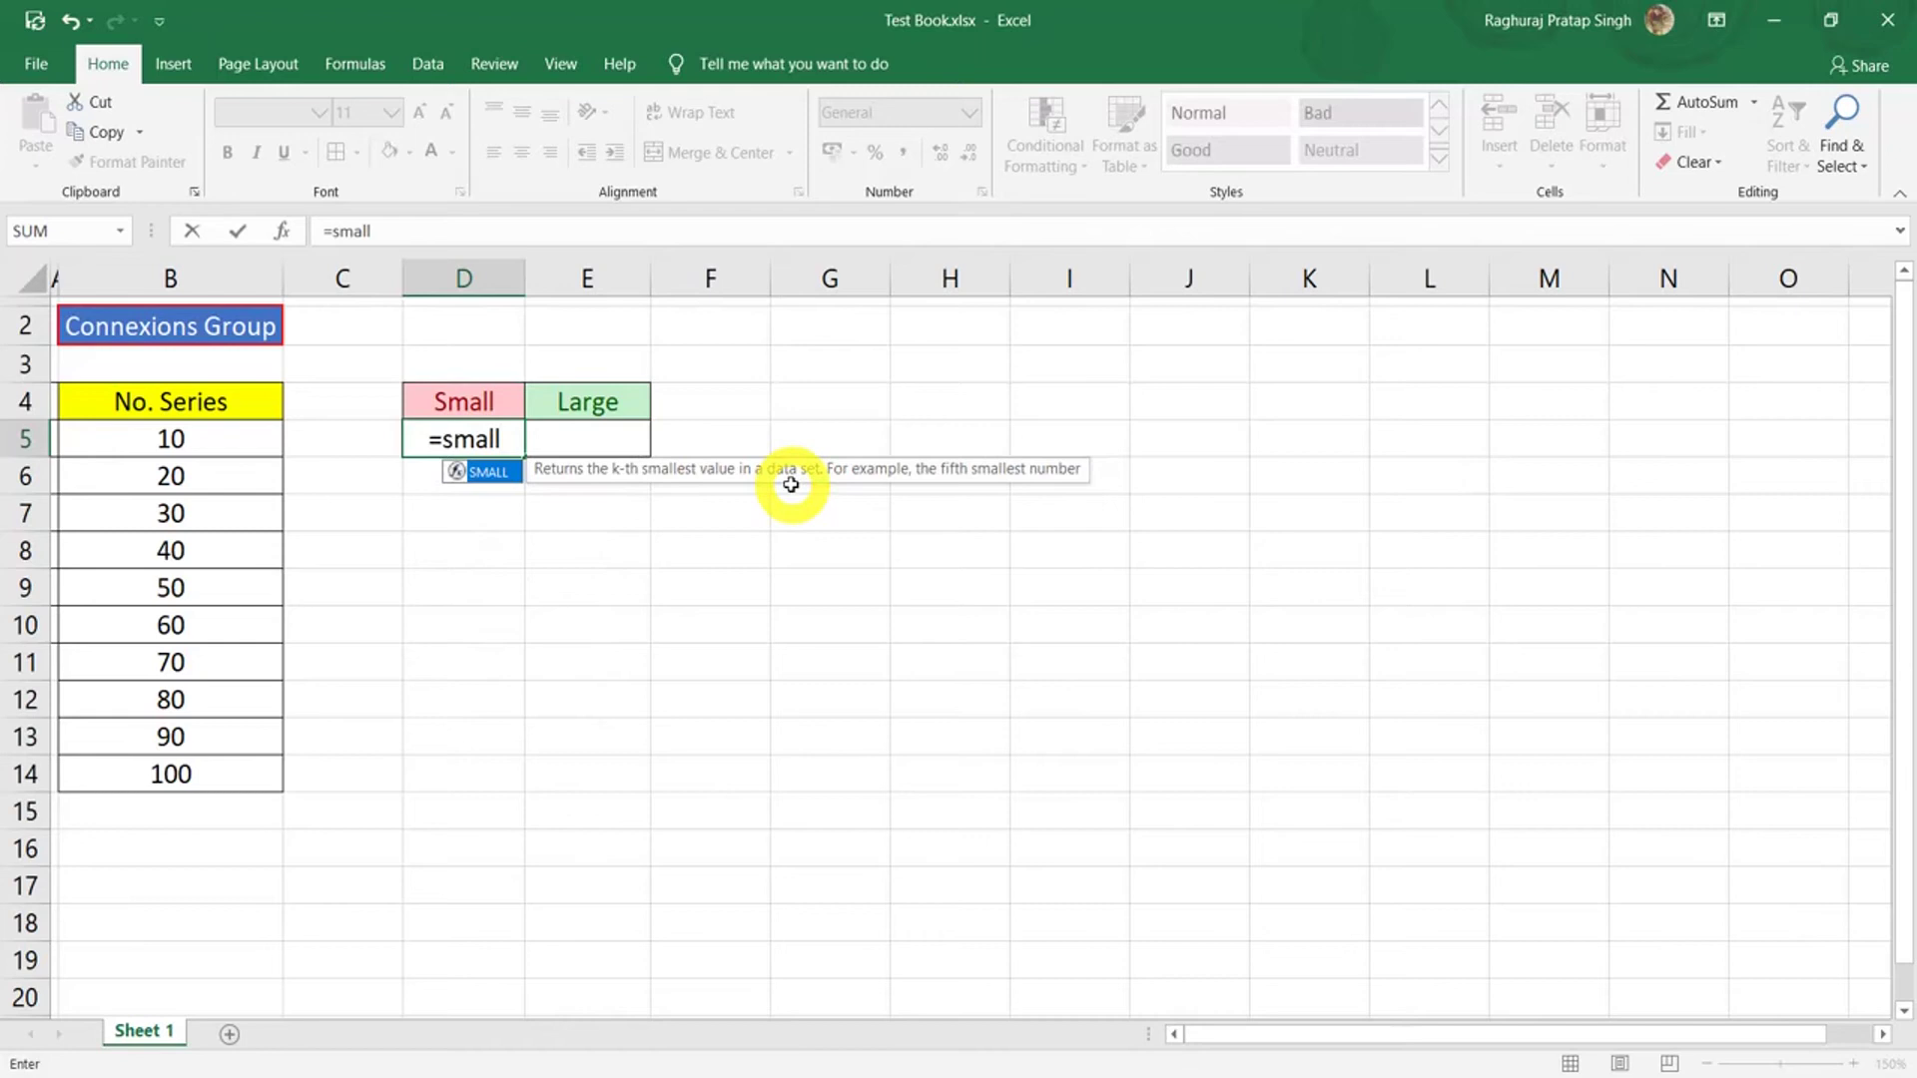
pyautogui.write('(')
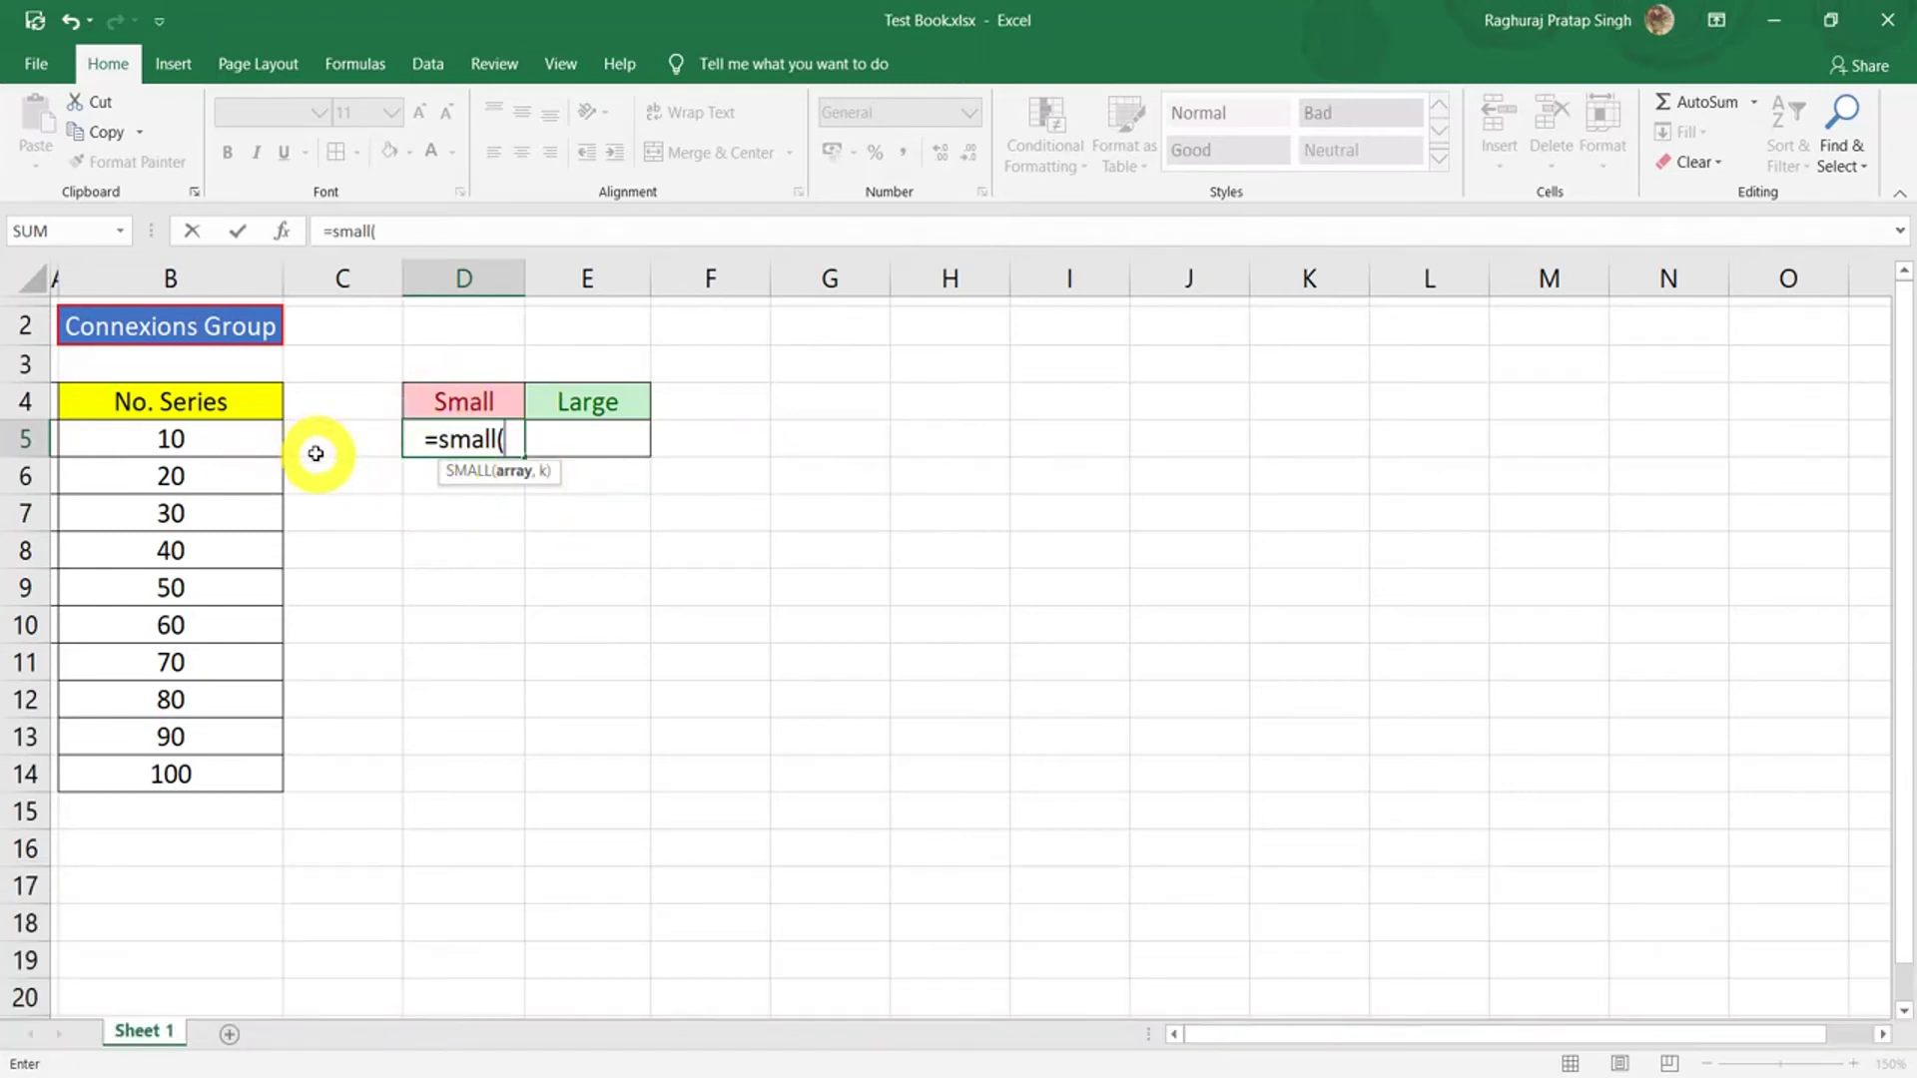
pyautogui.moveTo(251, 435); pyautogui.dragTo(215, 764)
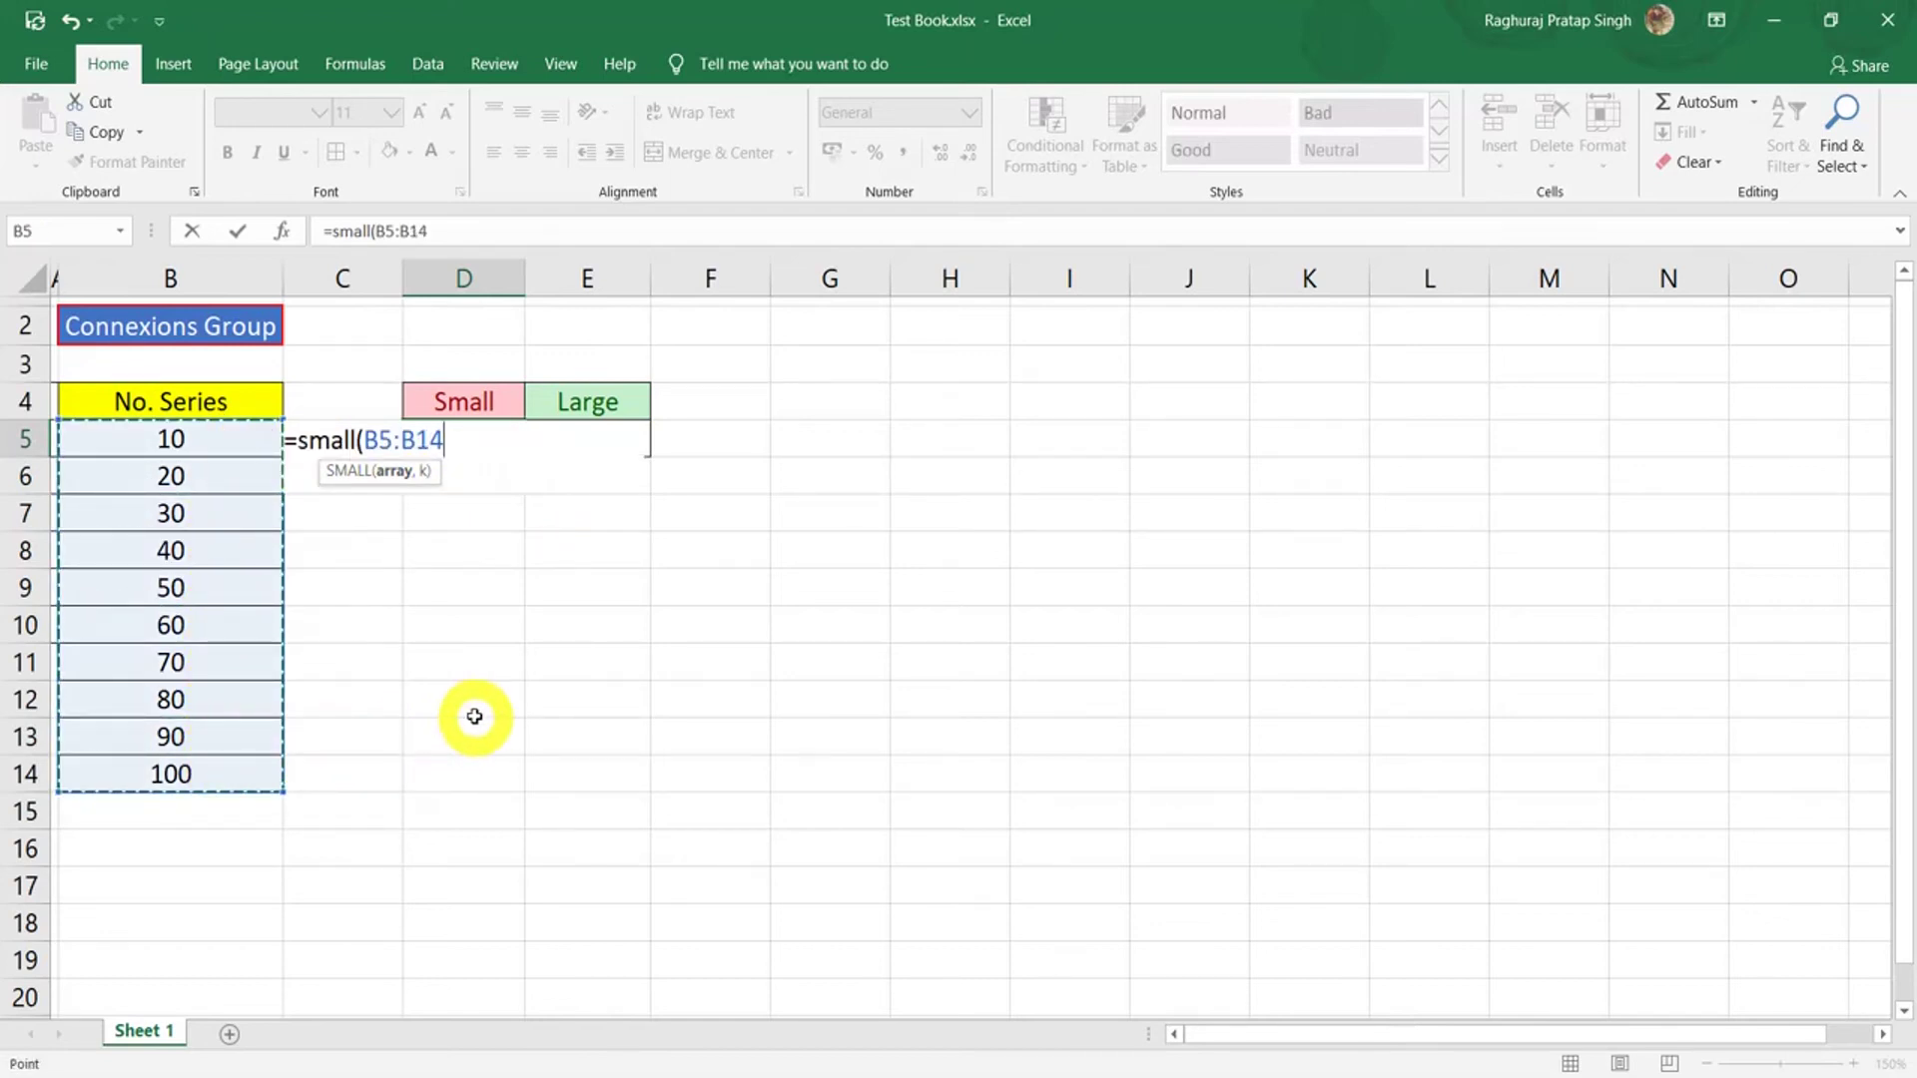
pyautogui.write(',')
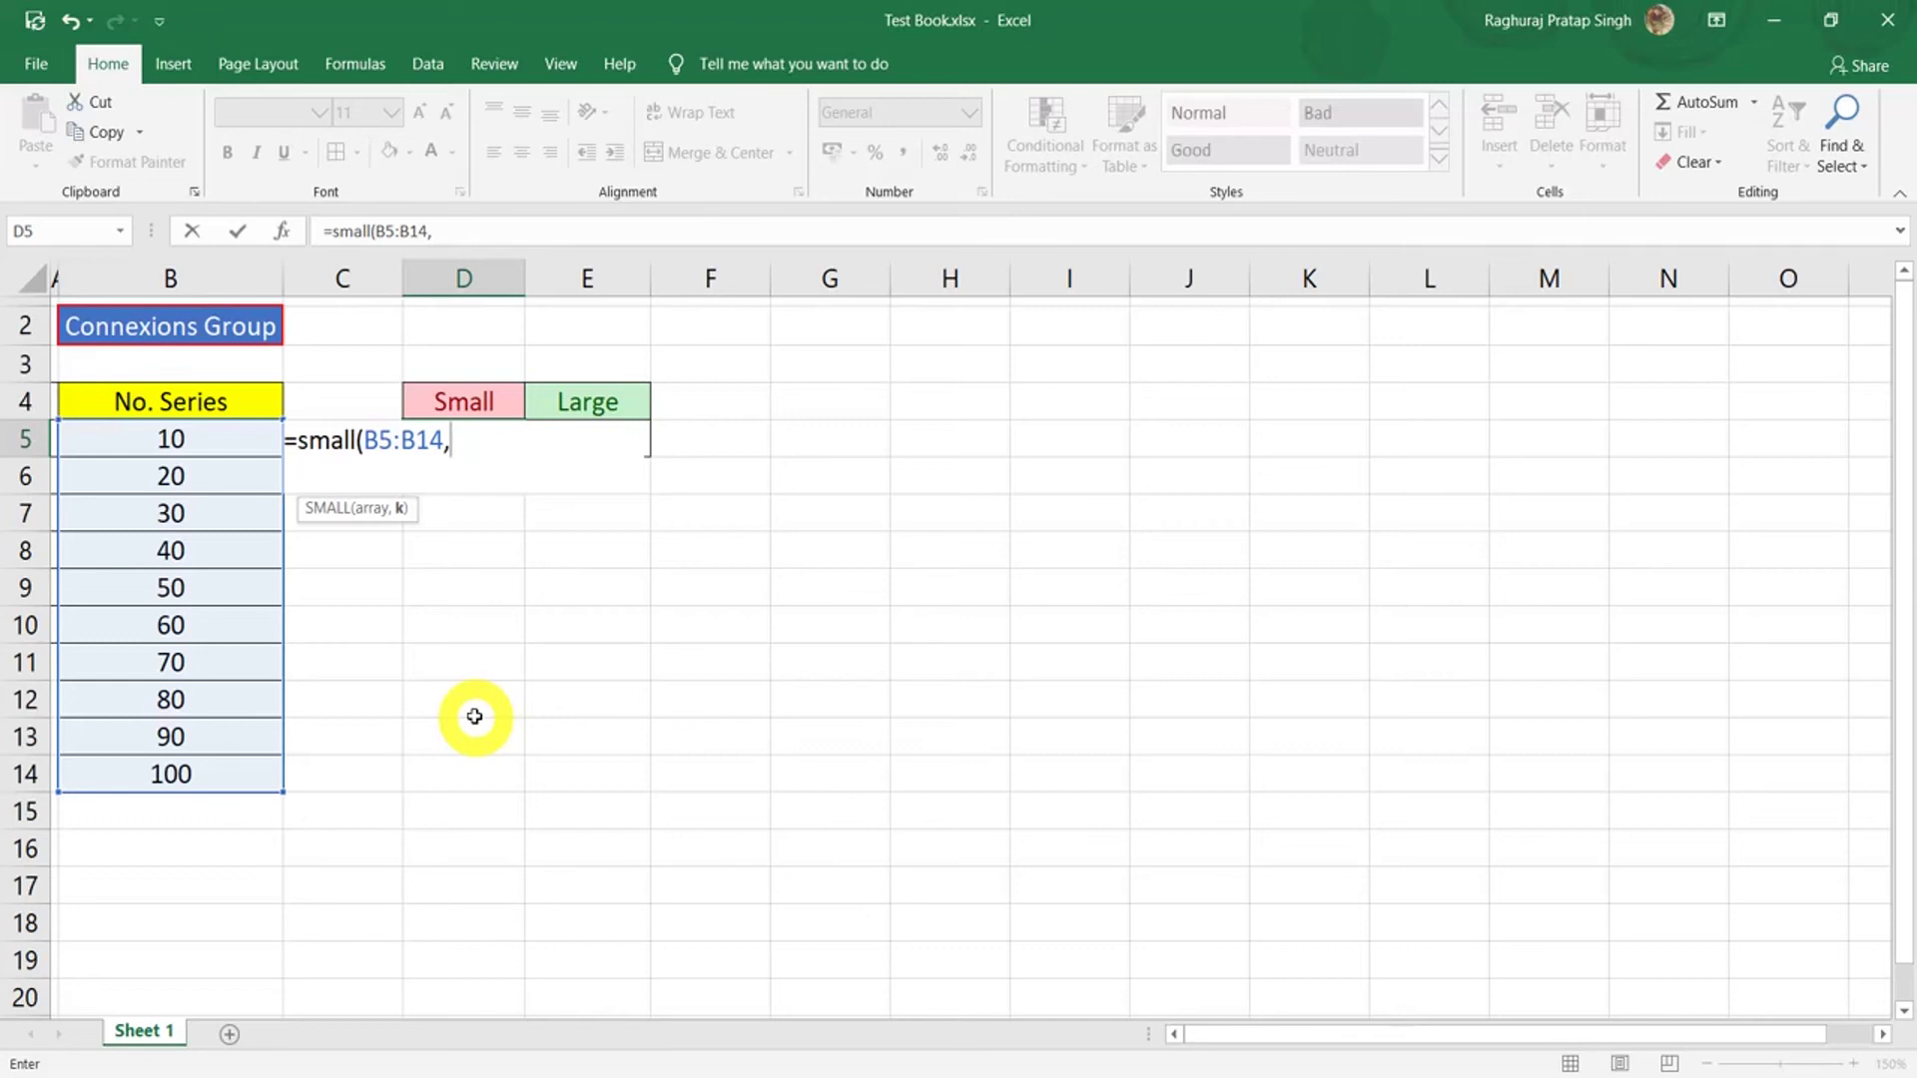
pyautogui.write('2')
pyautogui.press('shift')
pyautogui.write(')')
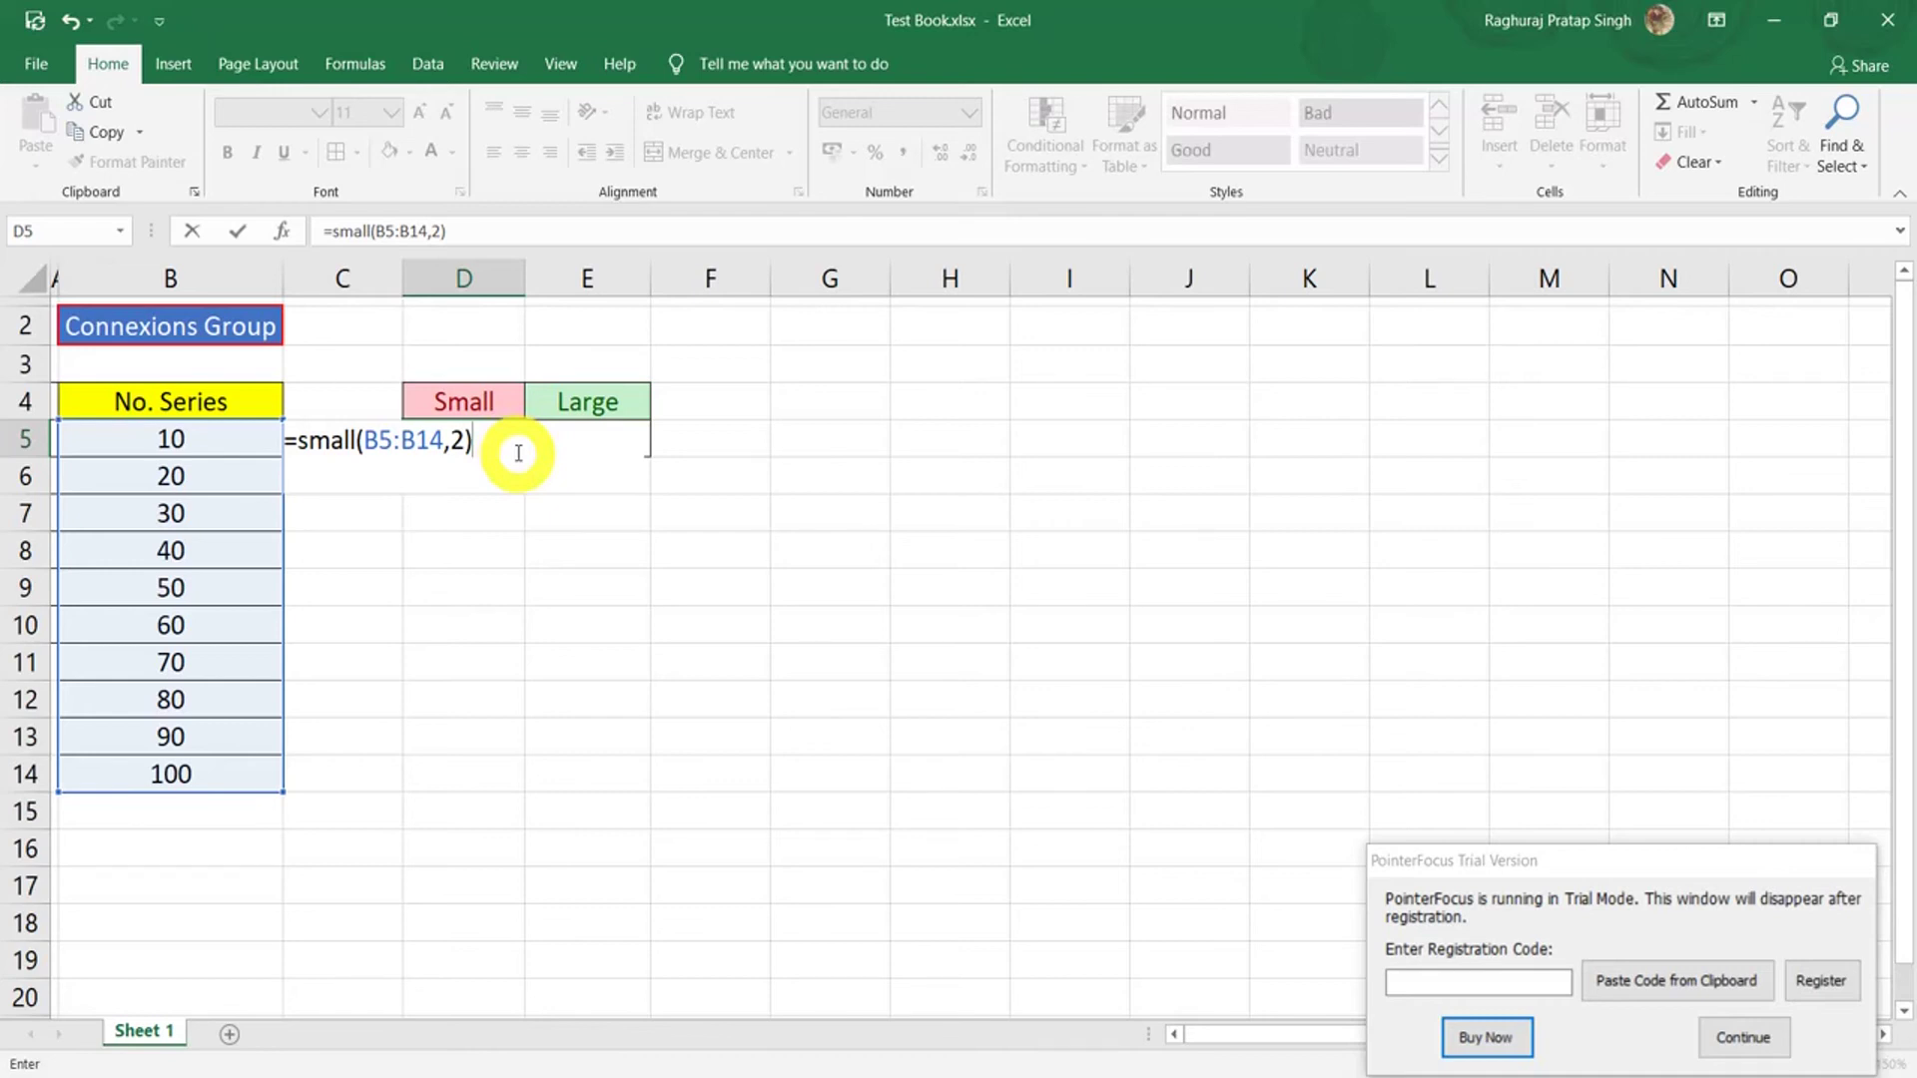
pyautogui.press('Return')
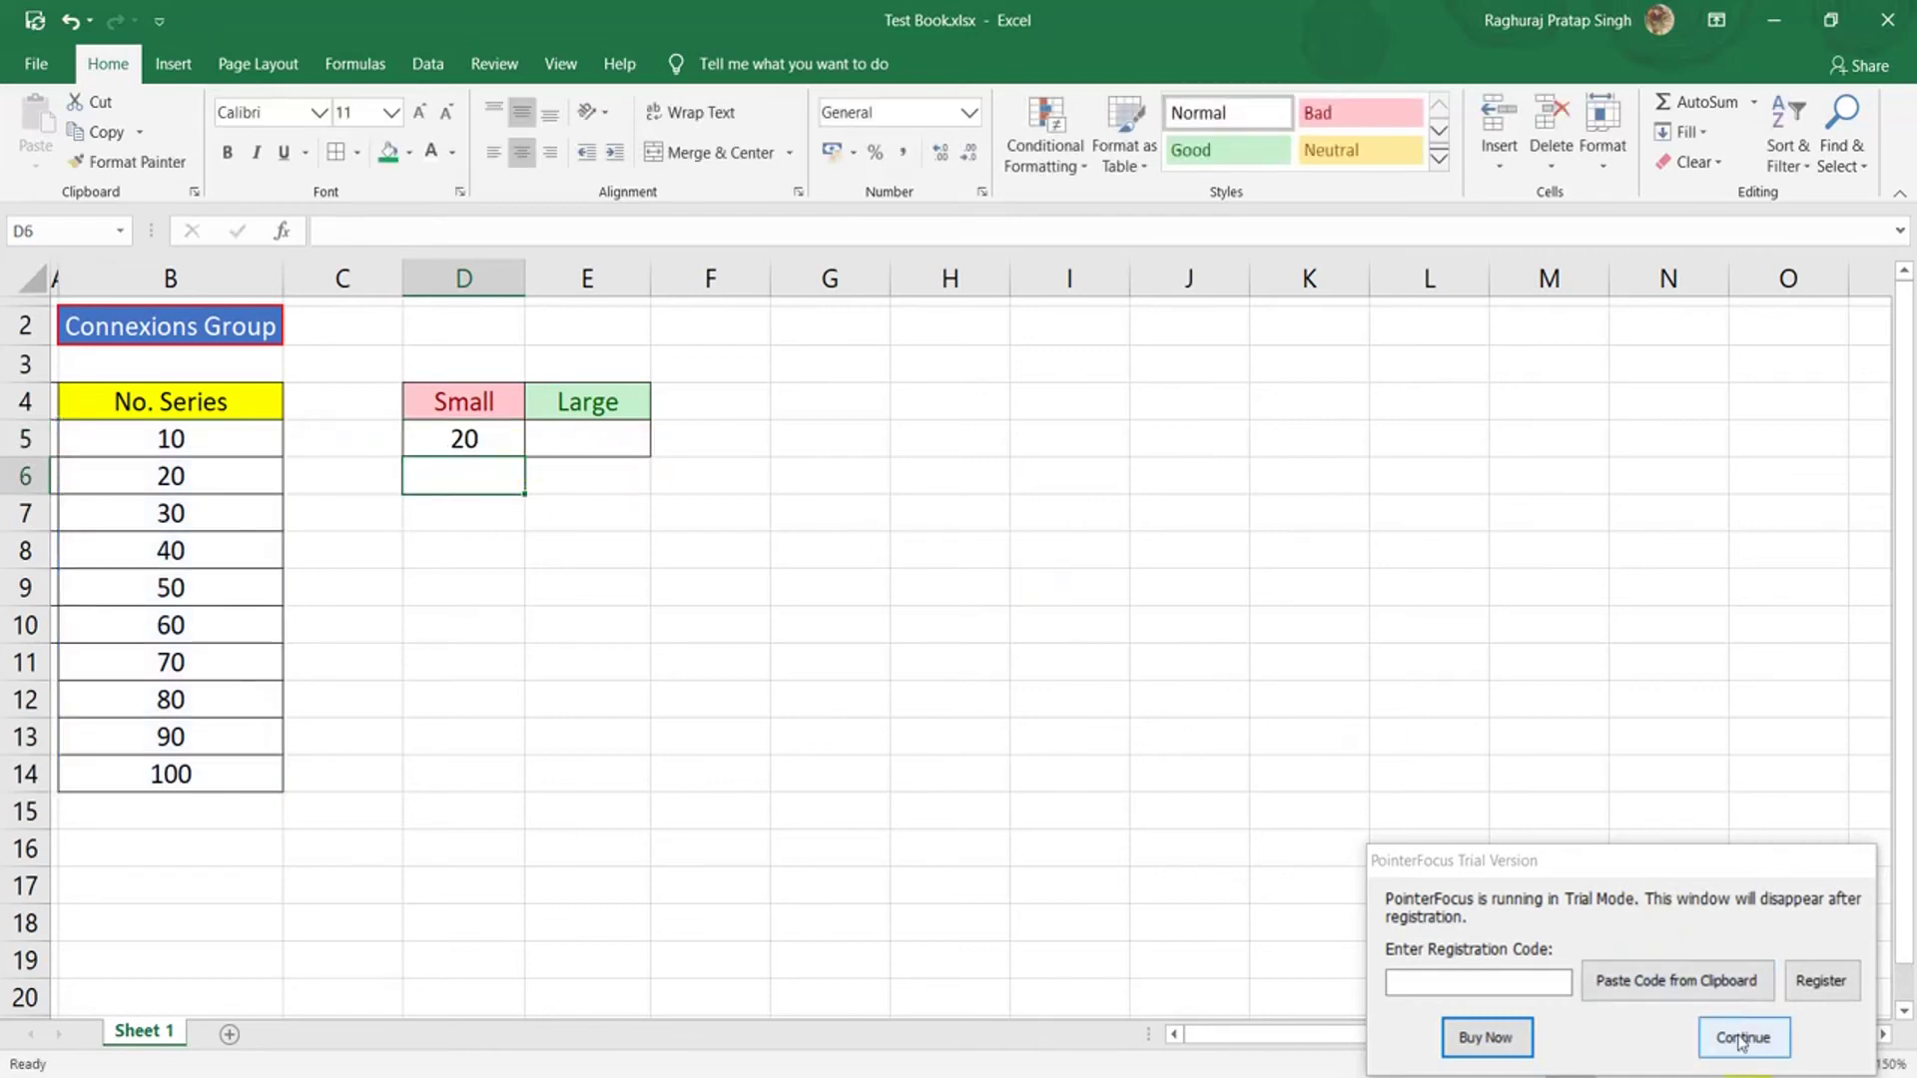
pyautogui.click(1755, 1054)
# - Change the k argument of the SMALL formula in D5 to 3, and dismiss the PointerFocus trial notice
pyautogui.click(512, 443)
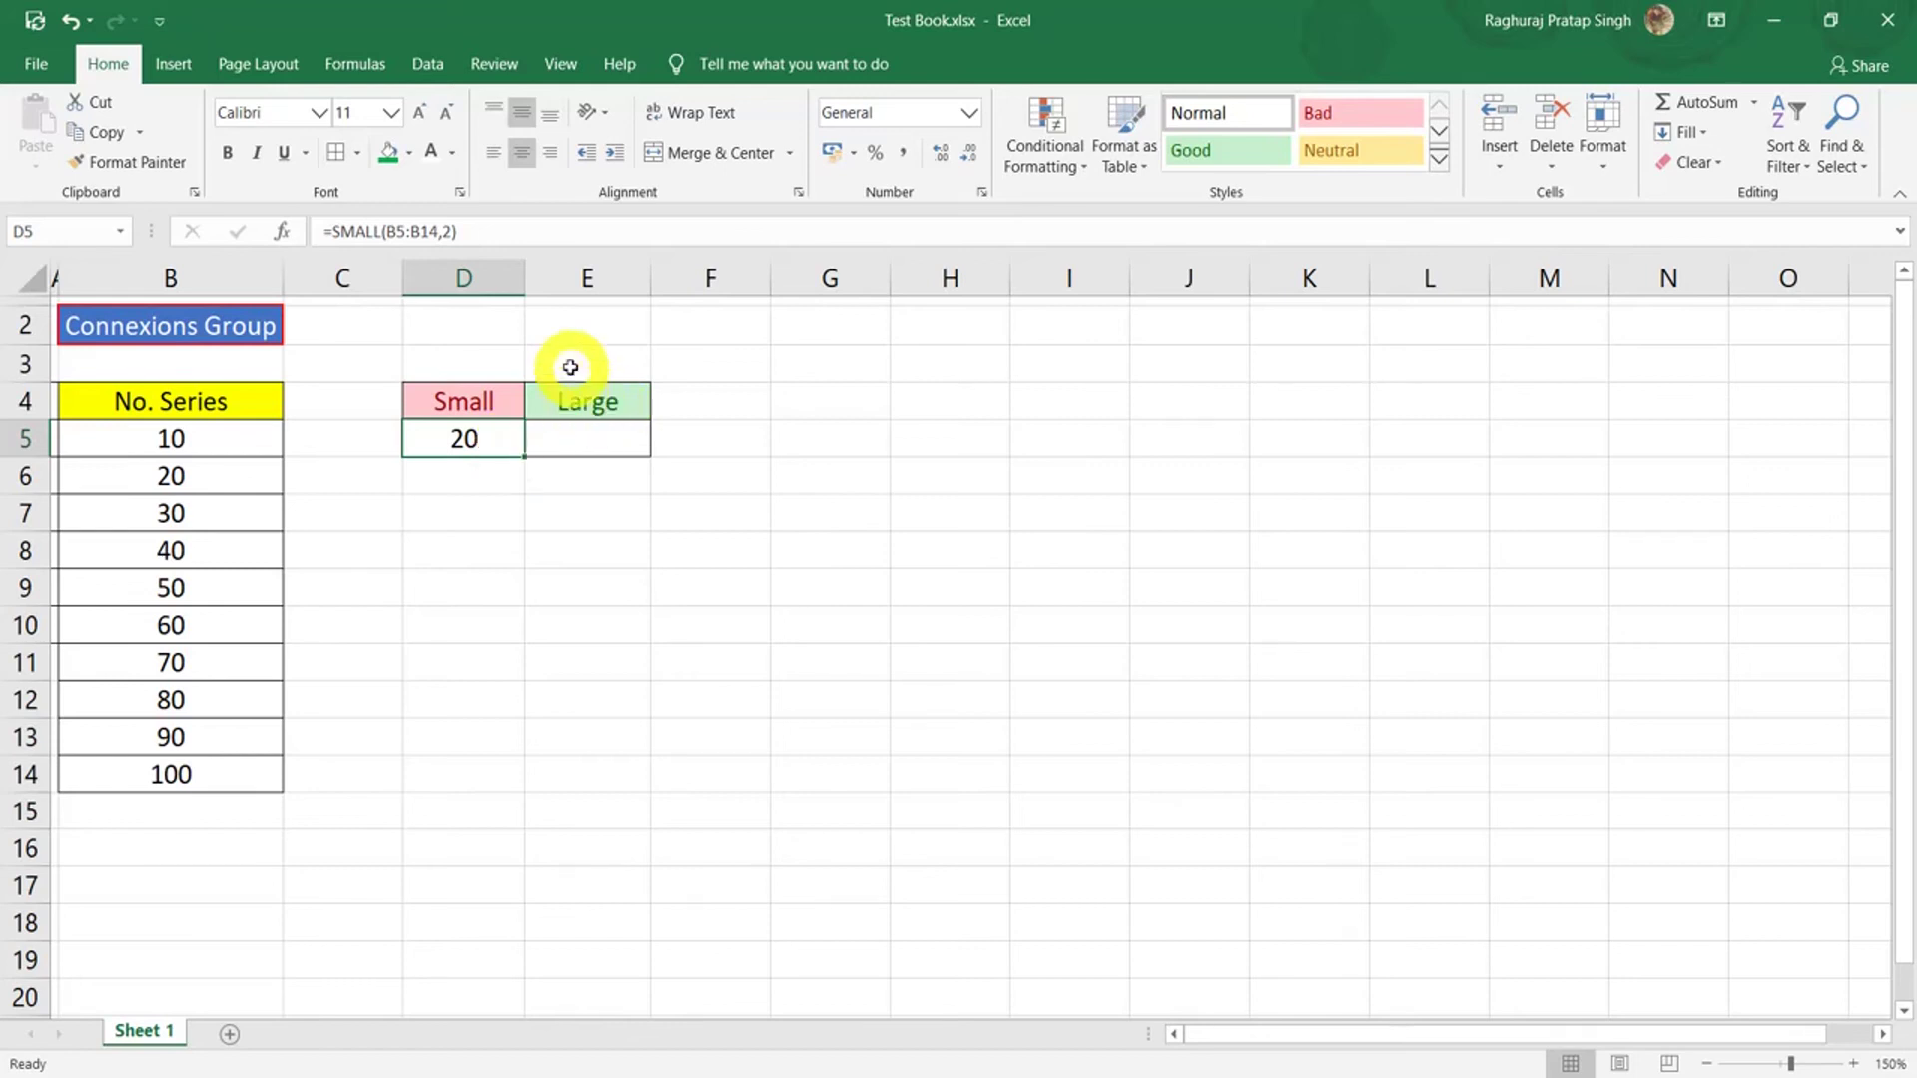
pyautogui.click(517, 440)
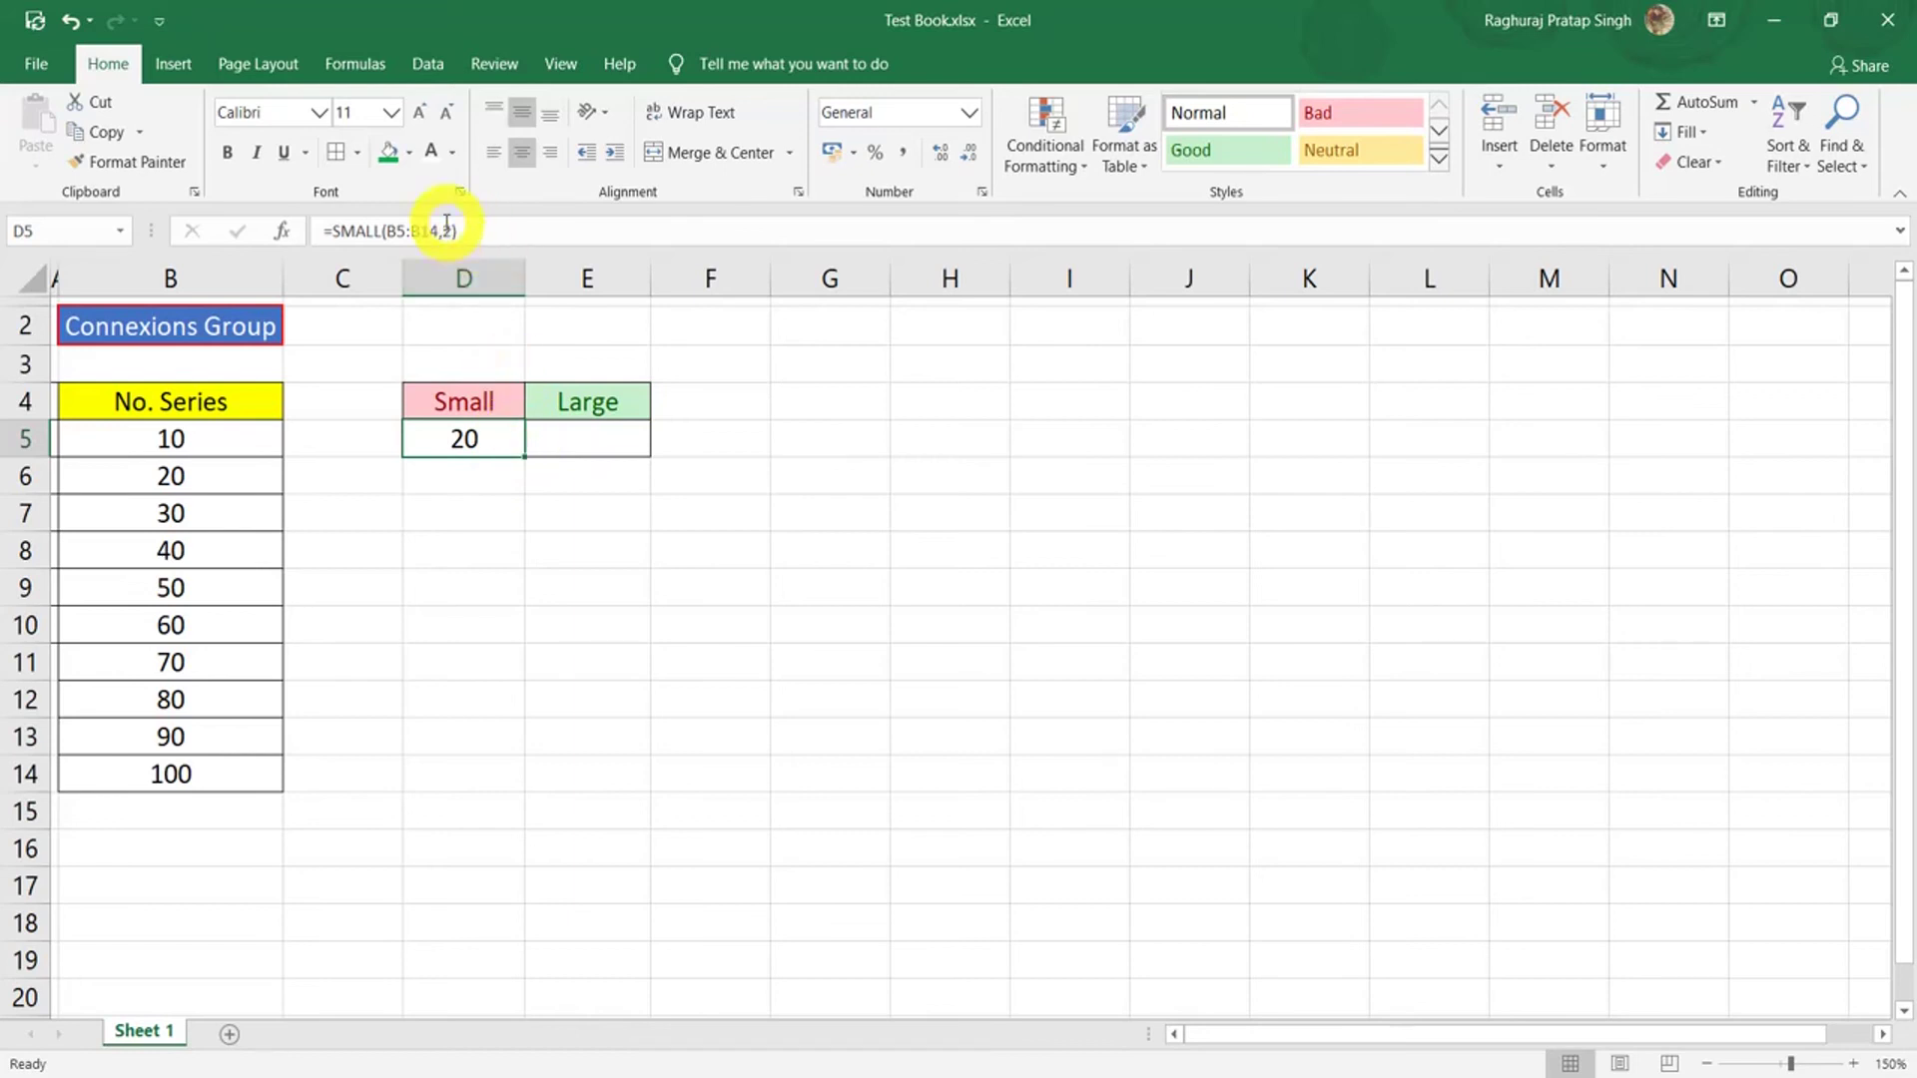
pyautogui.doubleClick(475, 439)
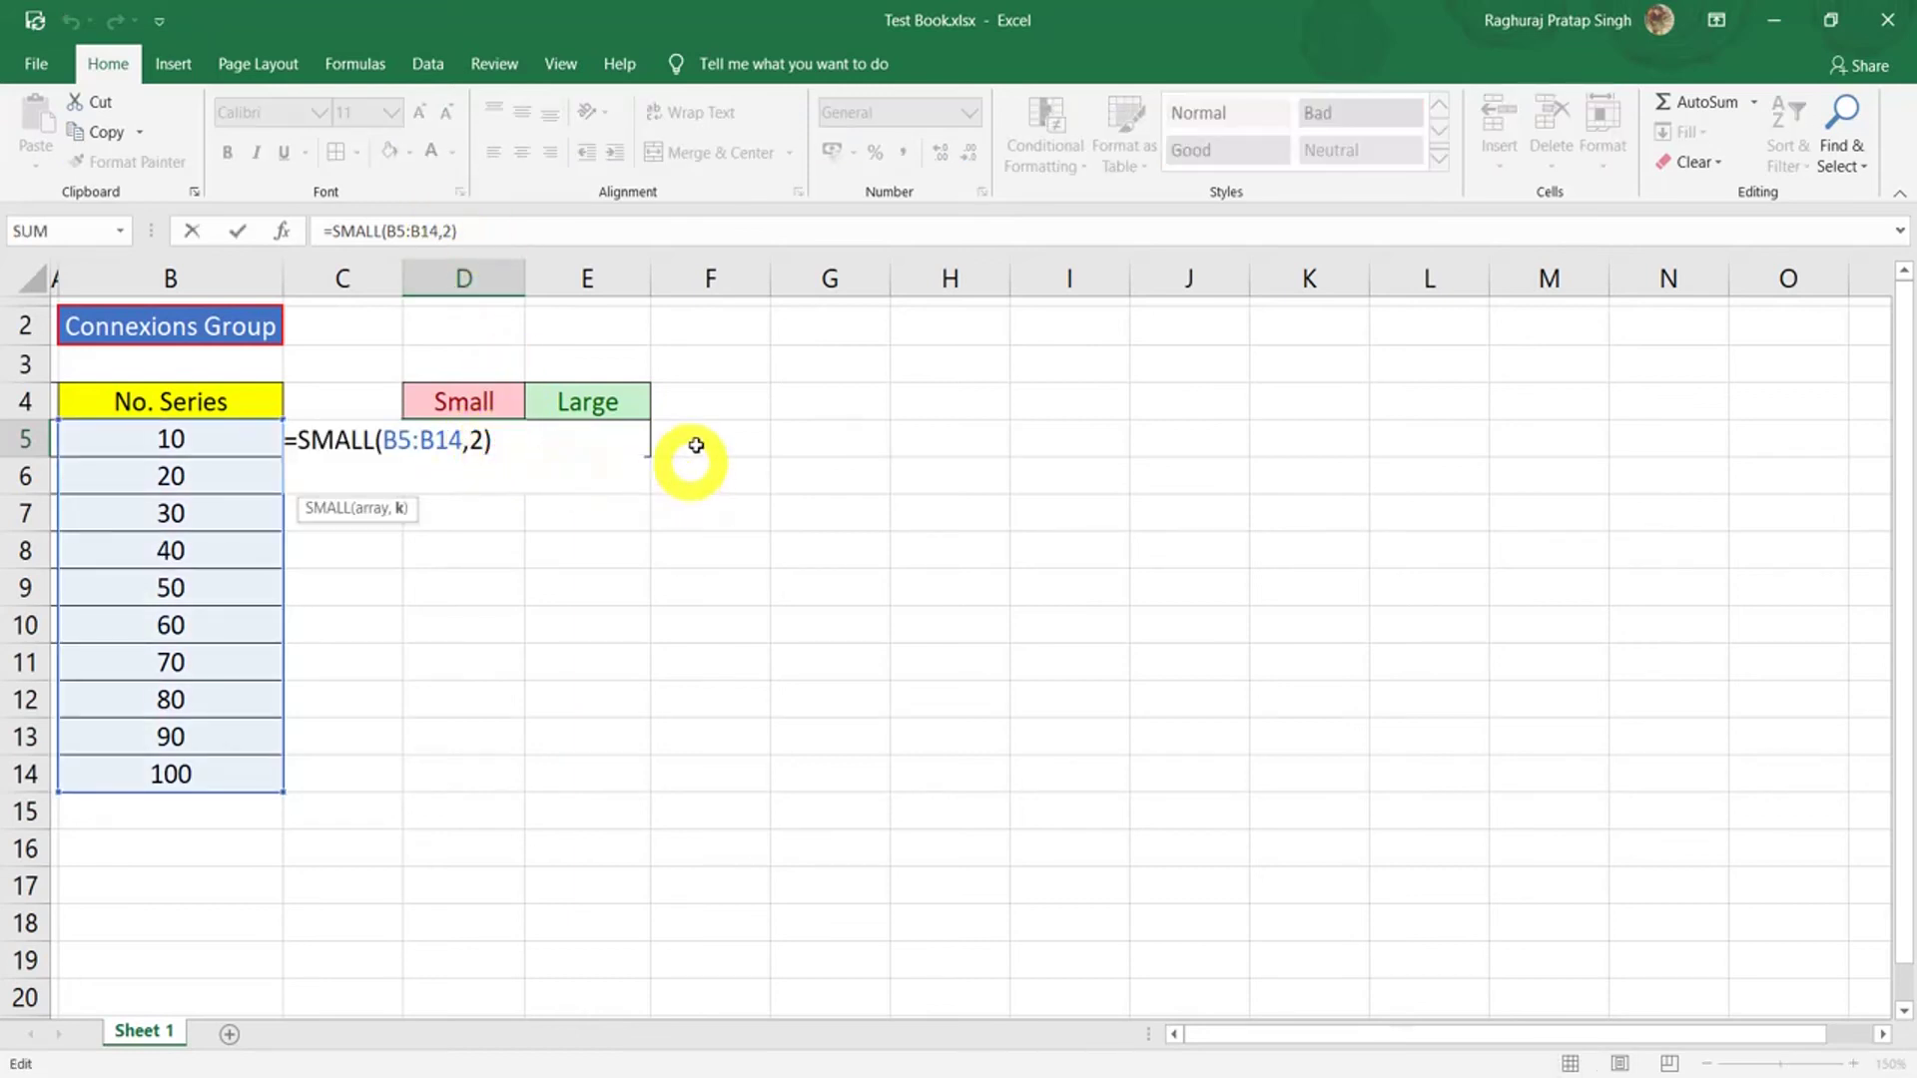
pyautogui.press('Delete')
pyautogui.write('3')
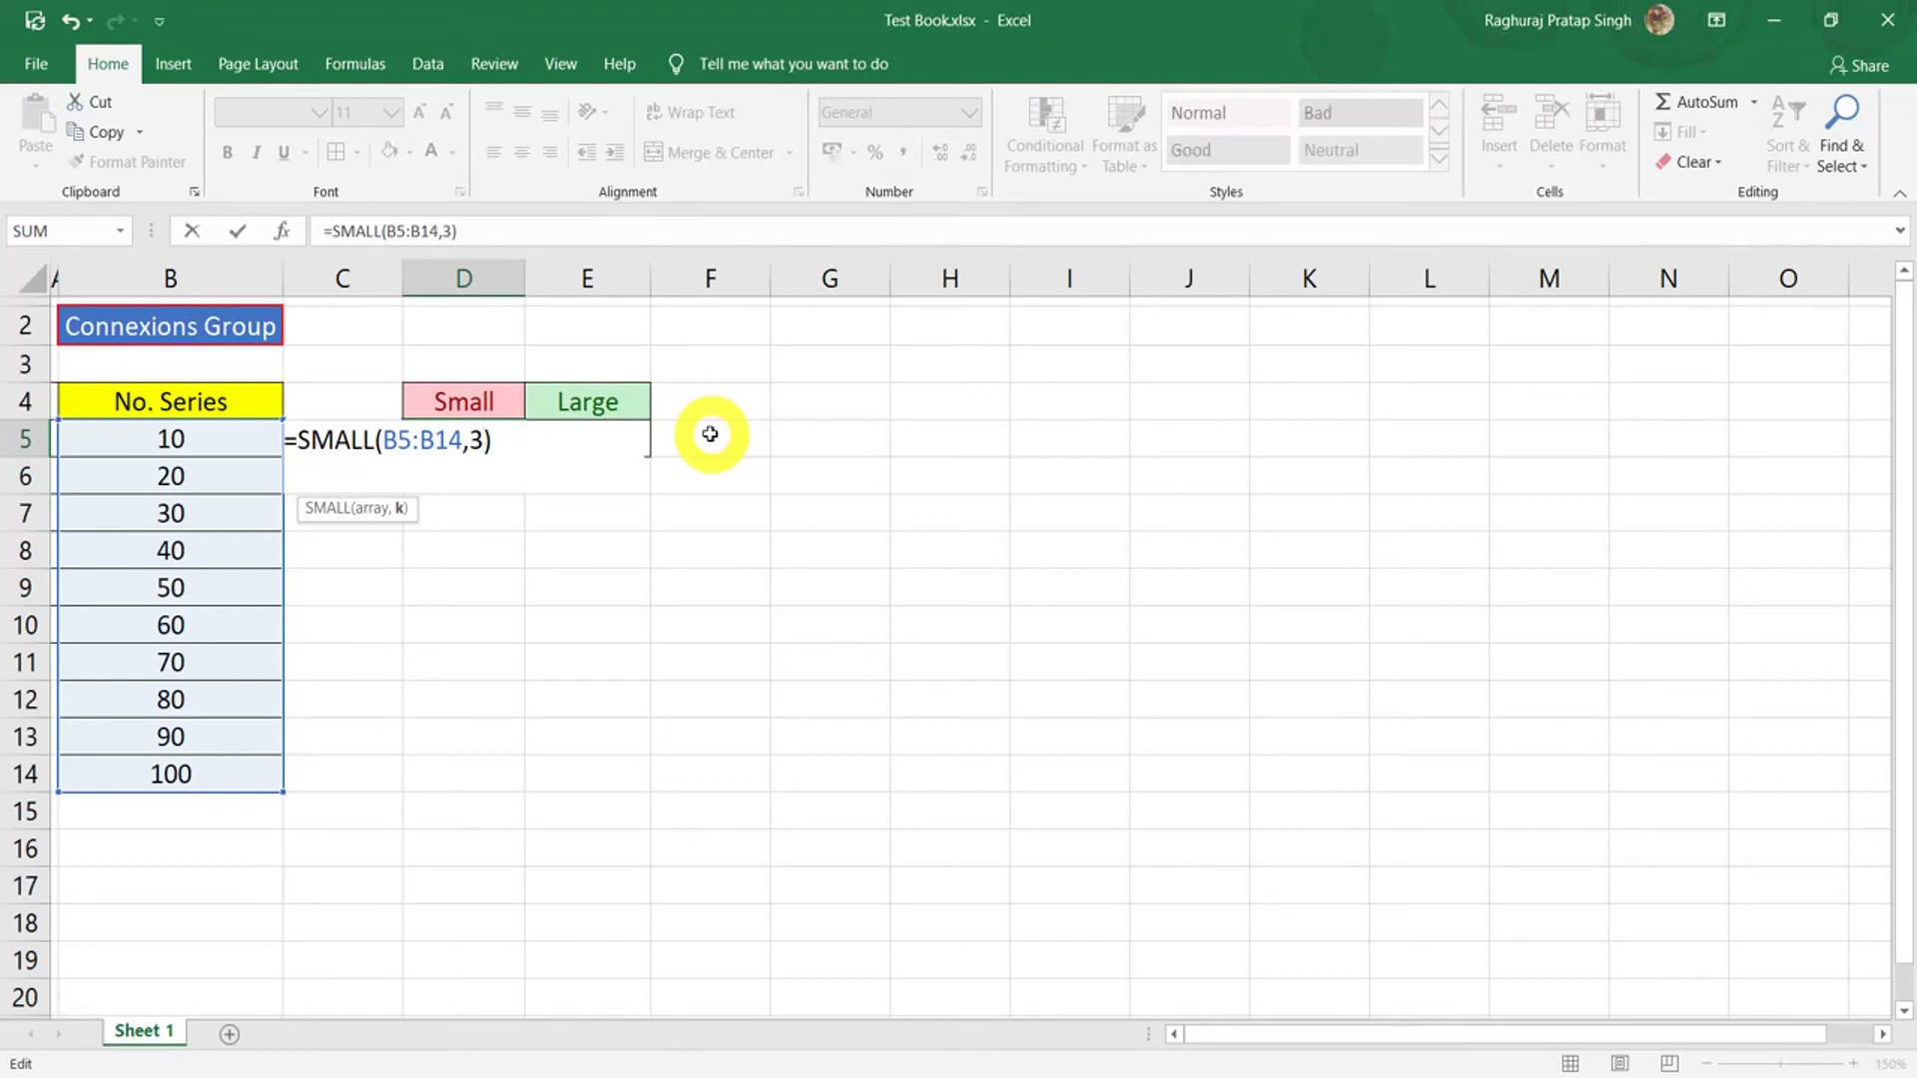
pyautogui.press('Return')
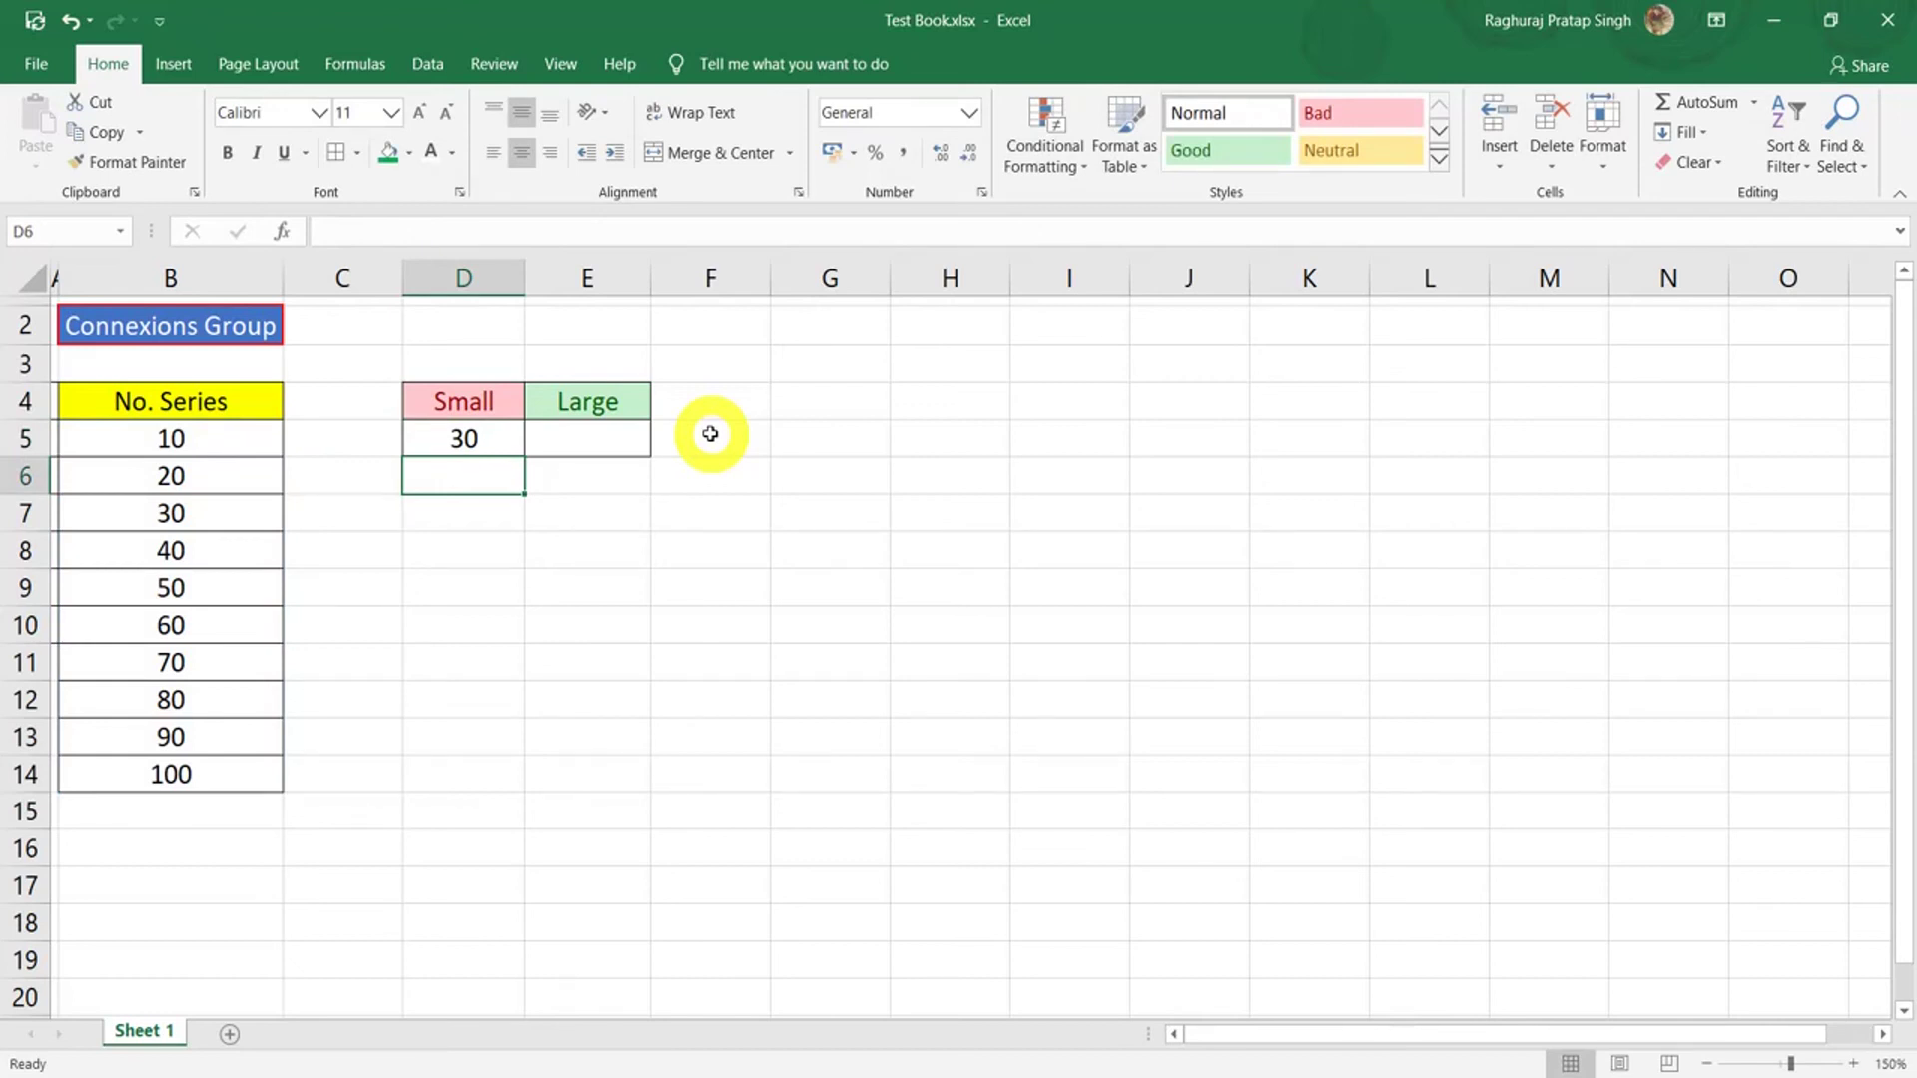
pyautogui.press('Up')
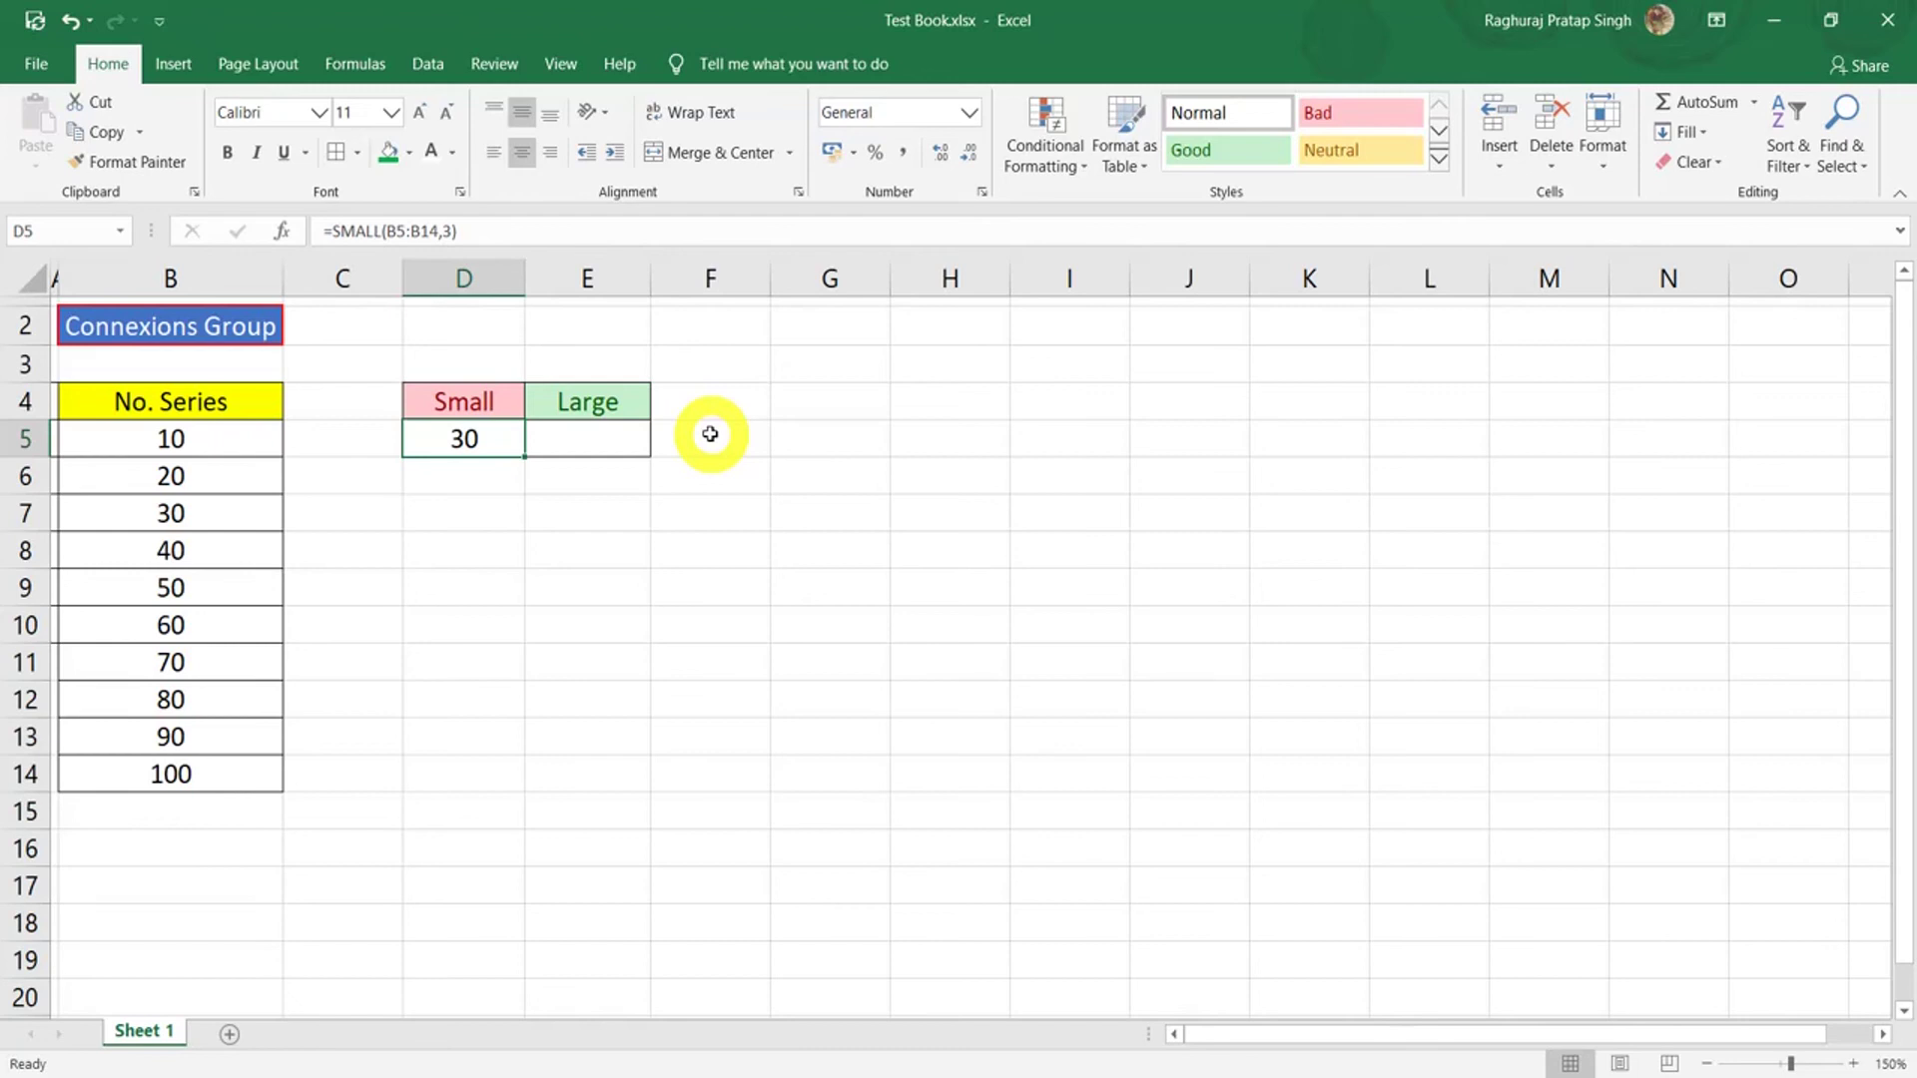
pyautogui.press('F2')
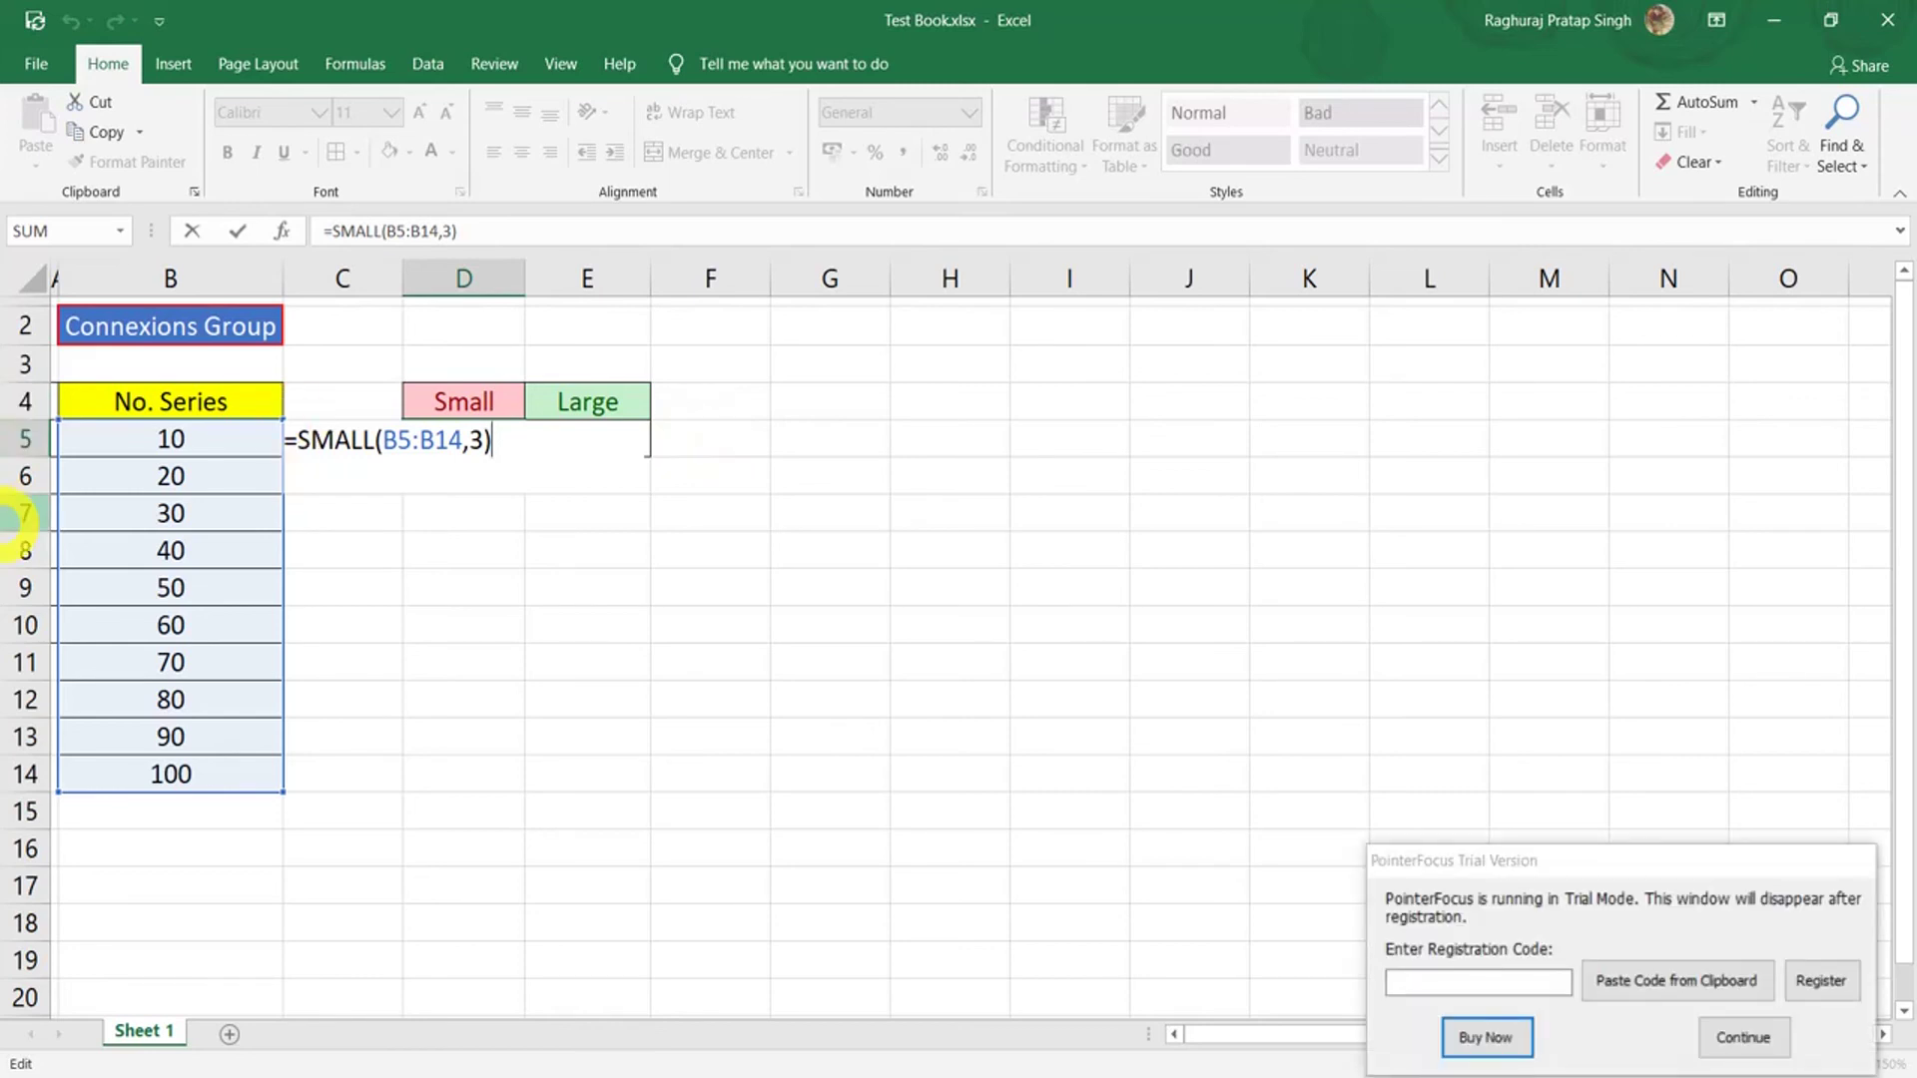
pyautogui.press('Return')
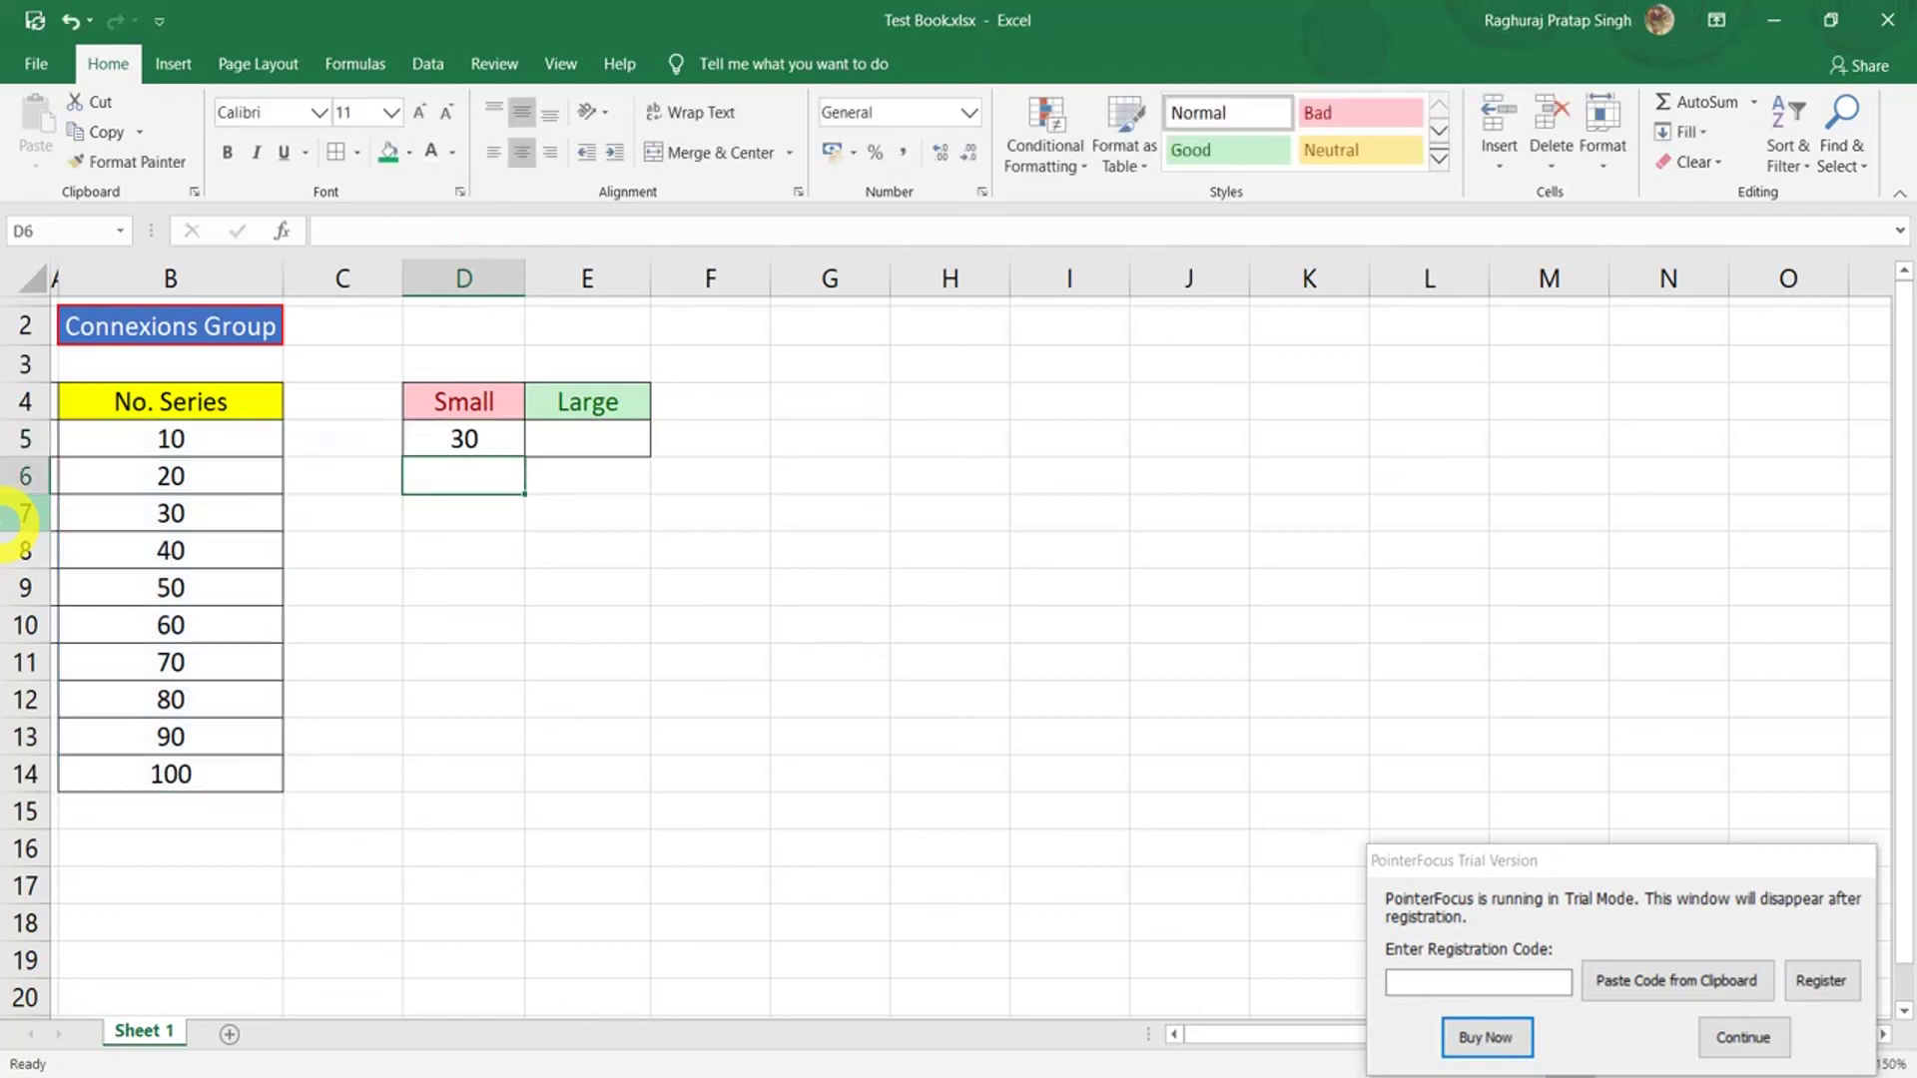
pyautogui.click(1743, 1037)
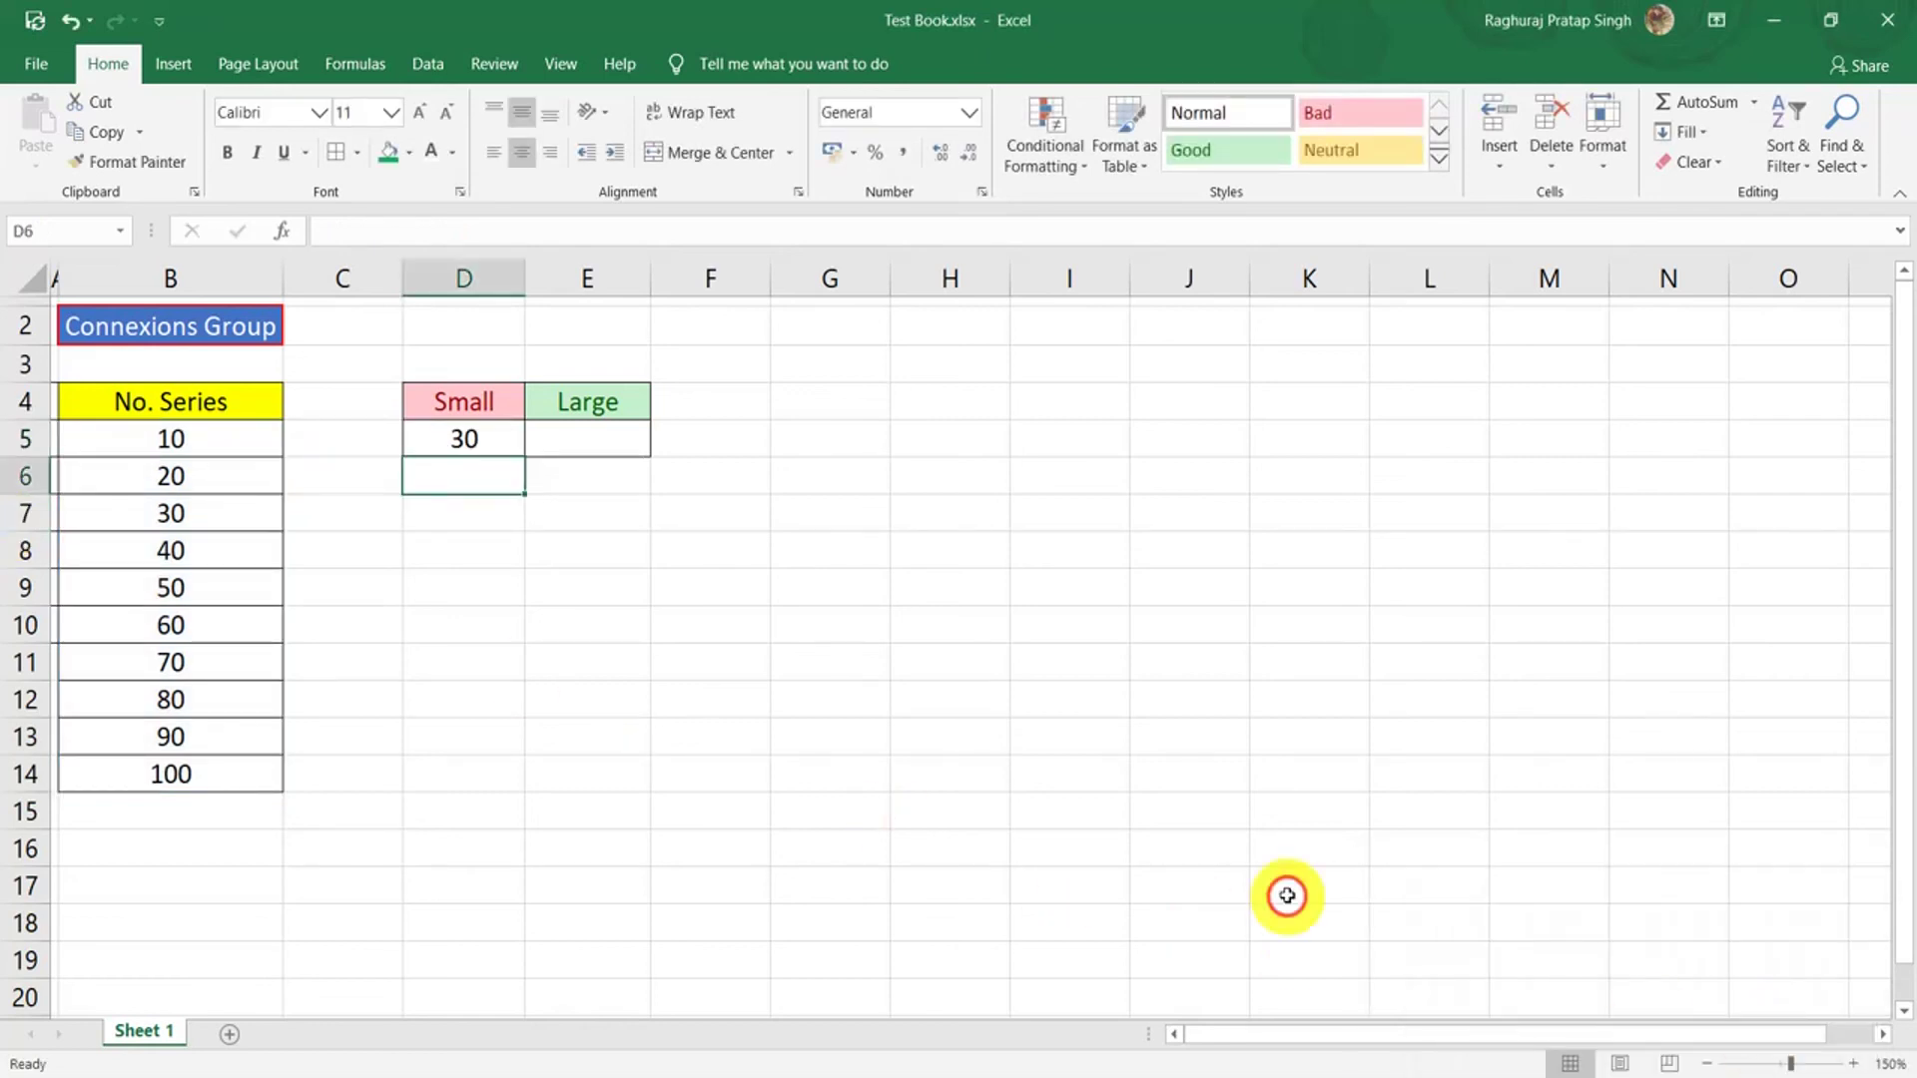
# - Enter =LARGE(B5:B14,1) in cell E5 to return the largest number of the series
pyautogui.click(637, 441)
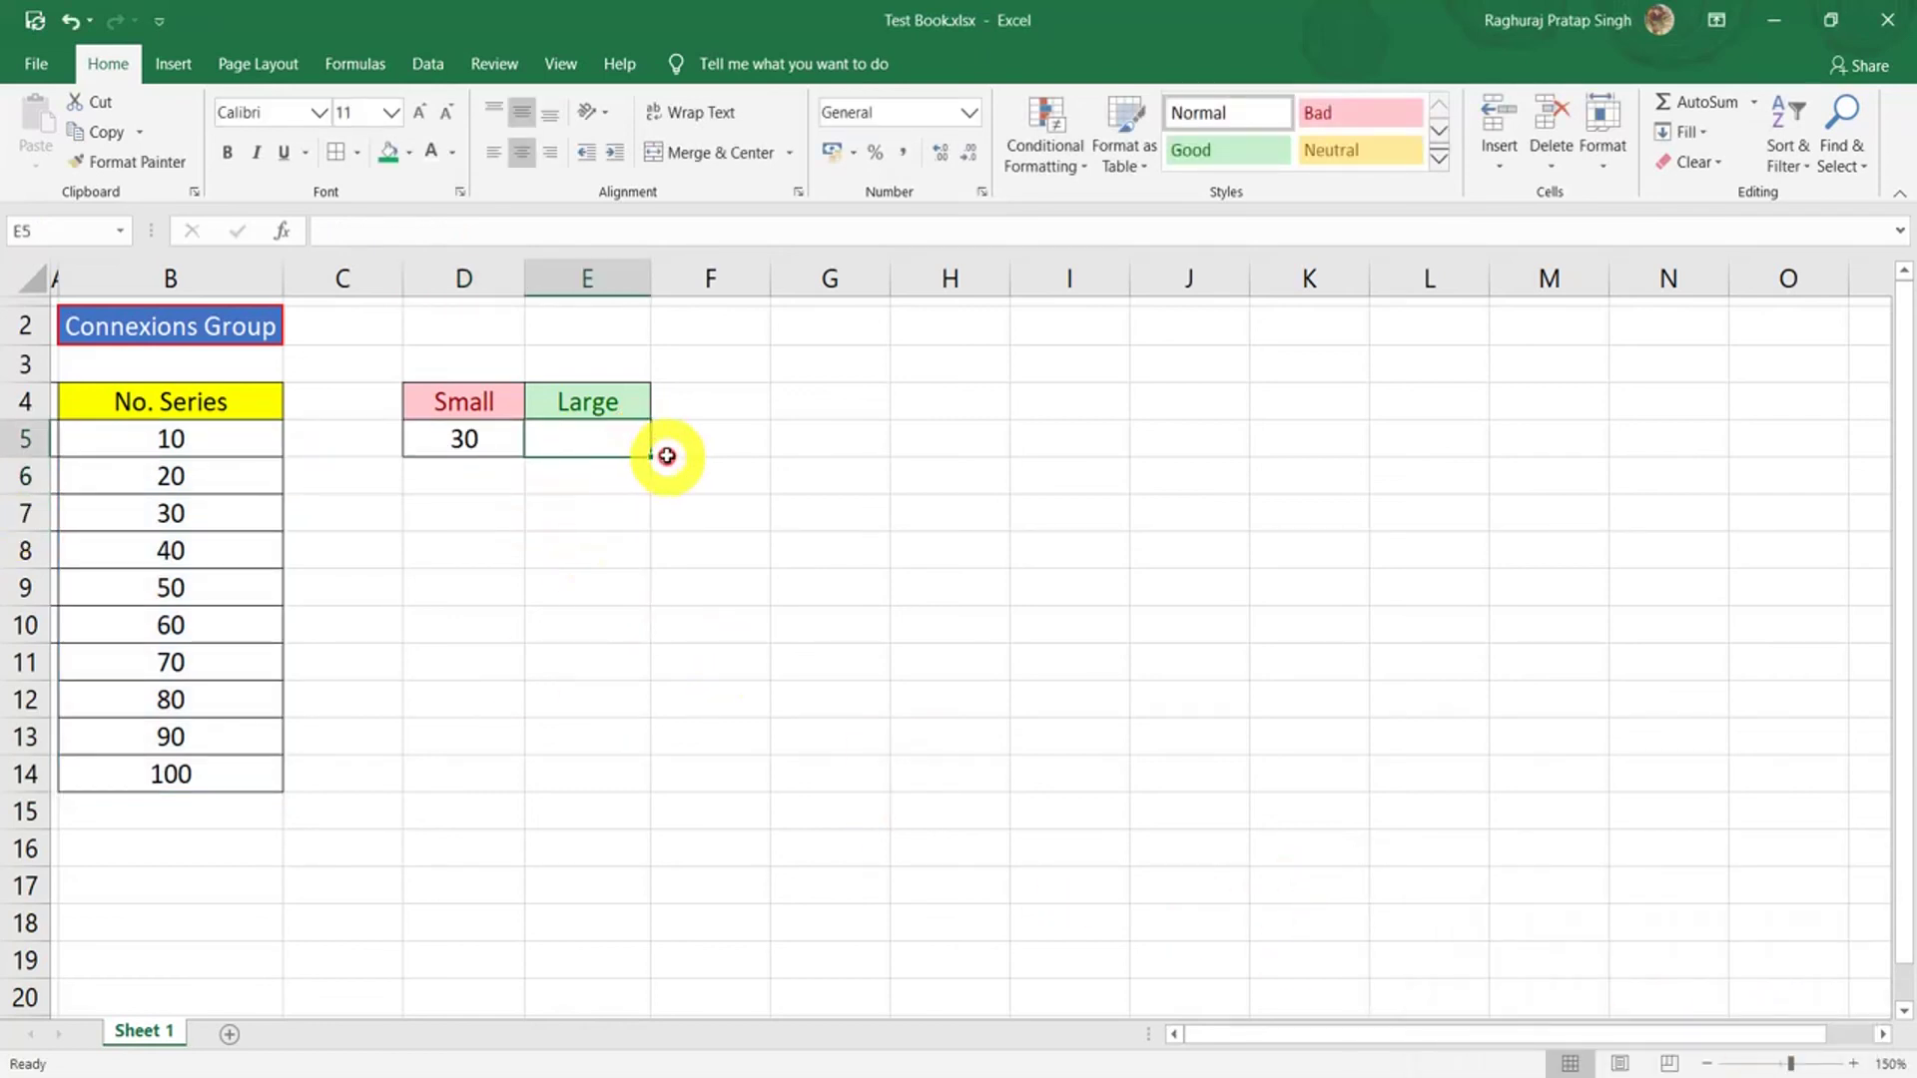
pyautogui.write('=lar')
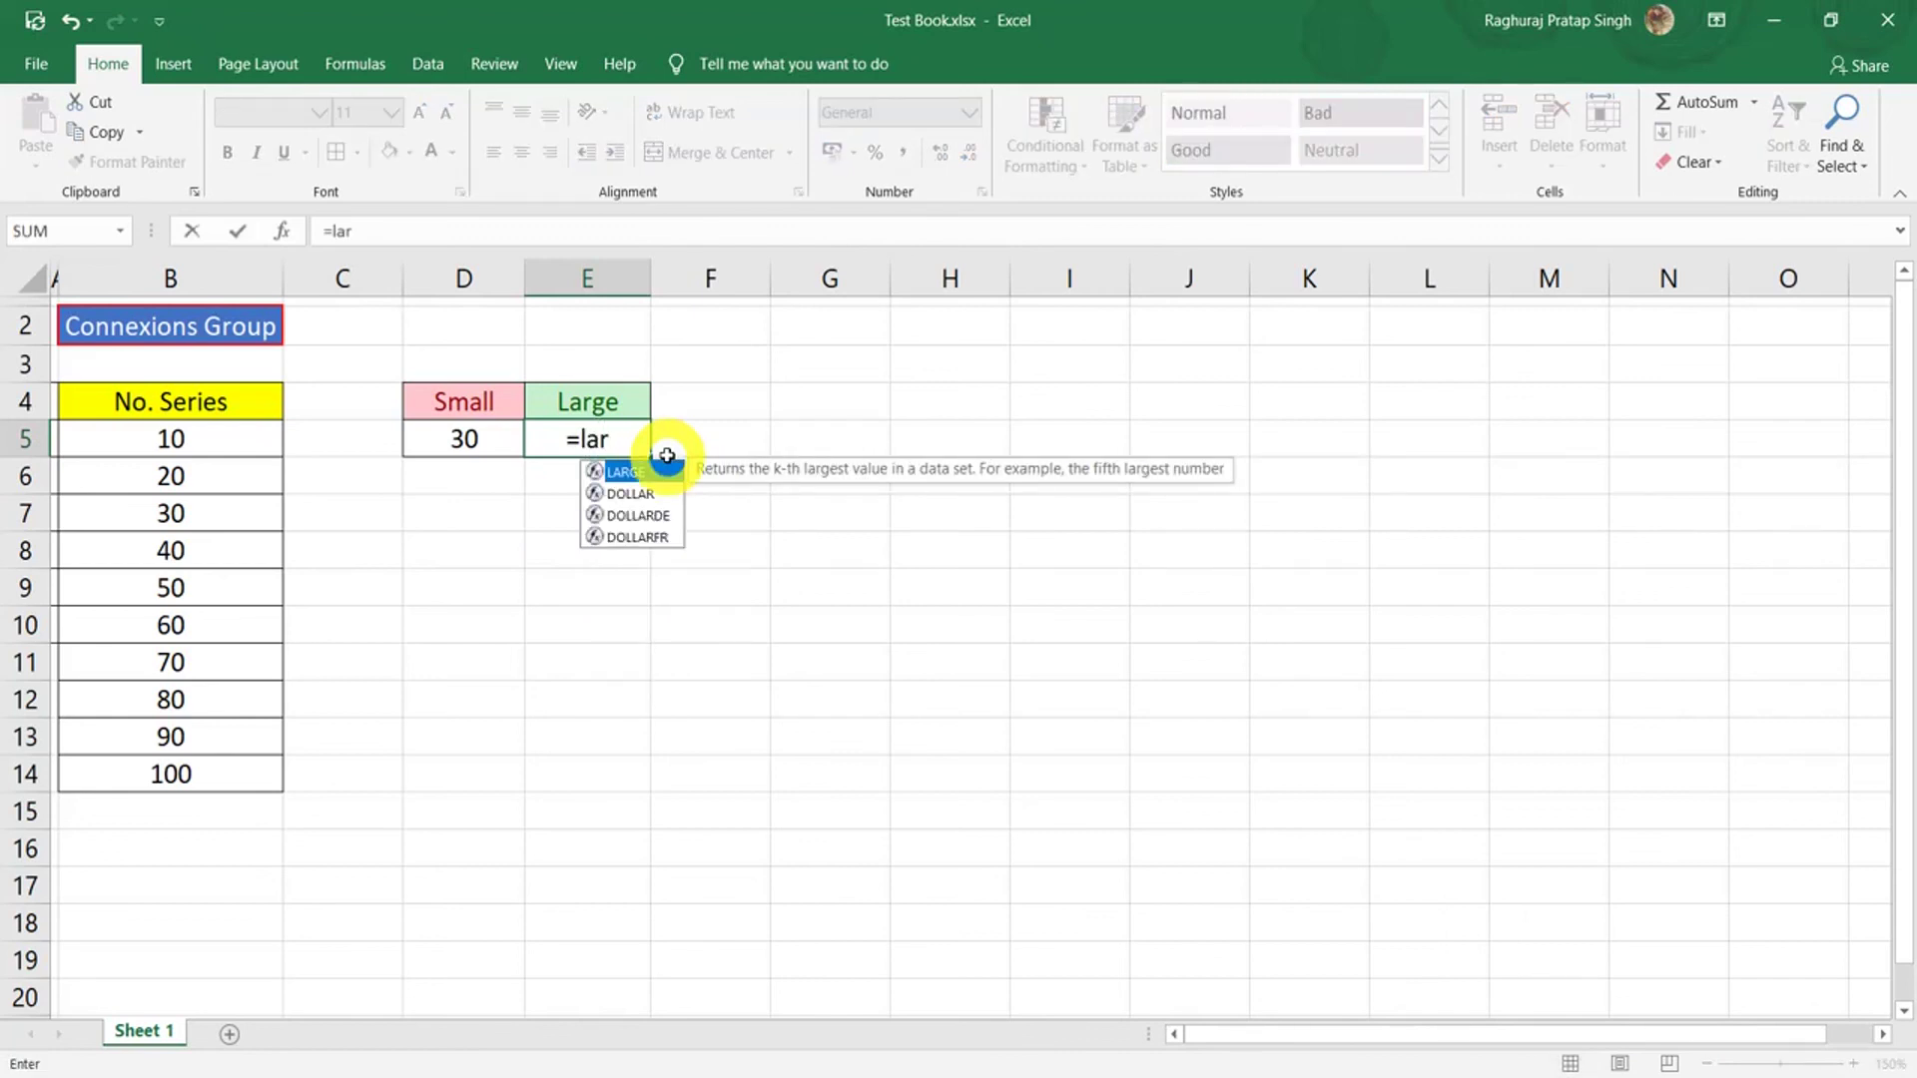
pyautogui.press('Tab')
pyautogui.write('(')
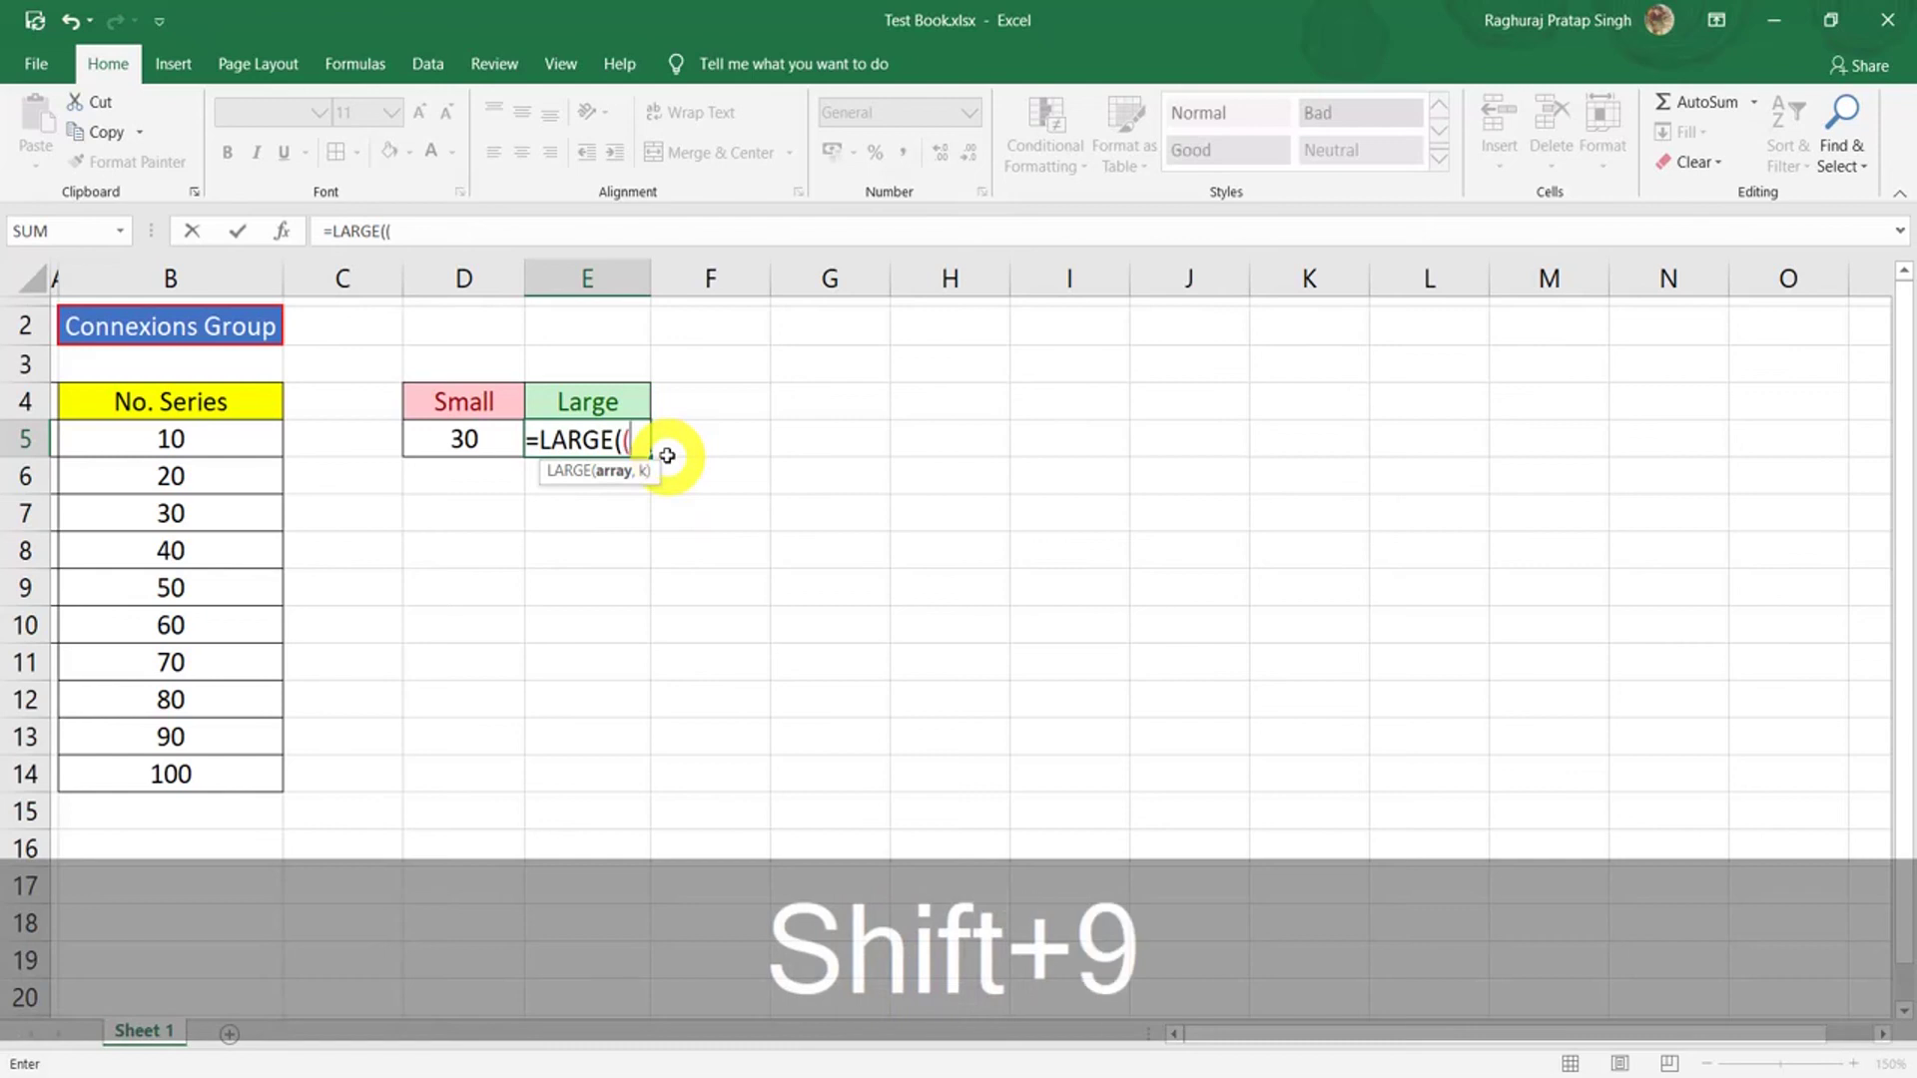
pyautogui.press('BackSpace')
pyautogui.click(241, 451)
pyautogui.moveTo(241, 450); pyautogui.dragTo(226, 767)
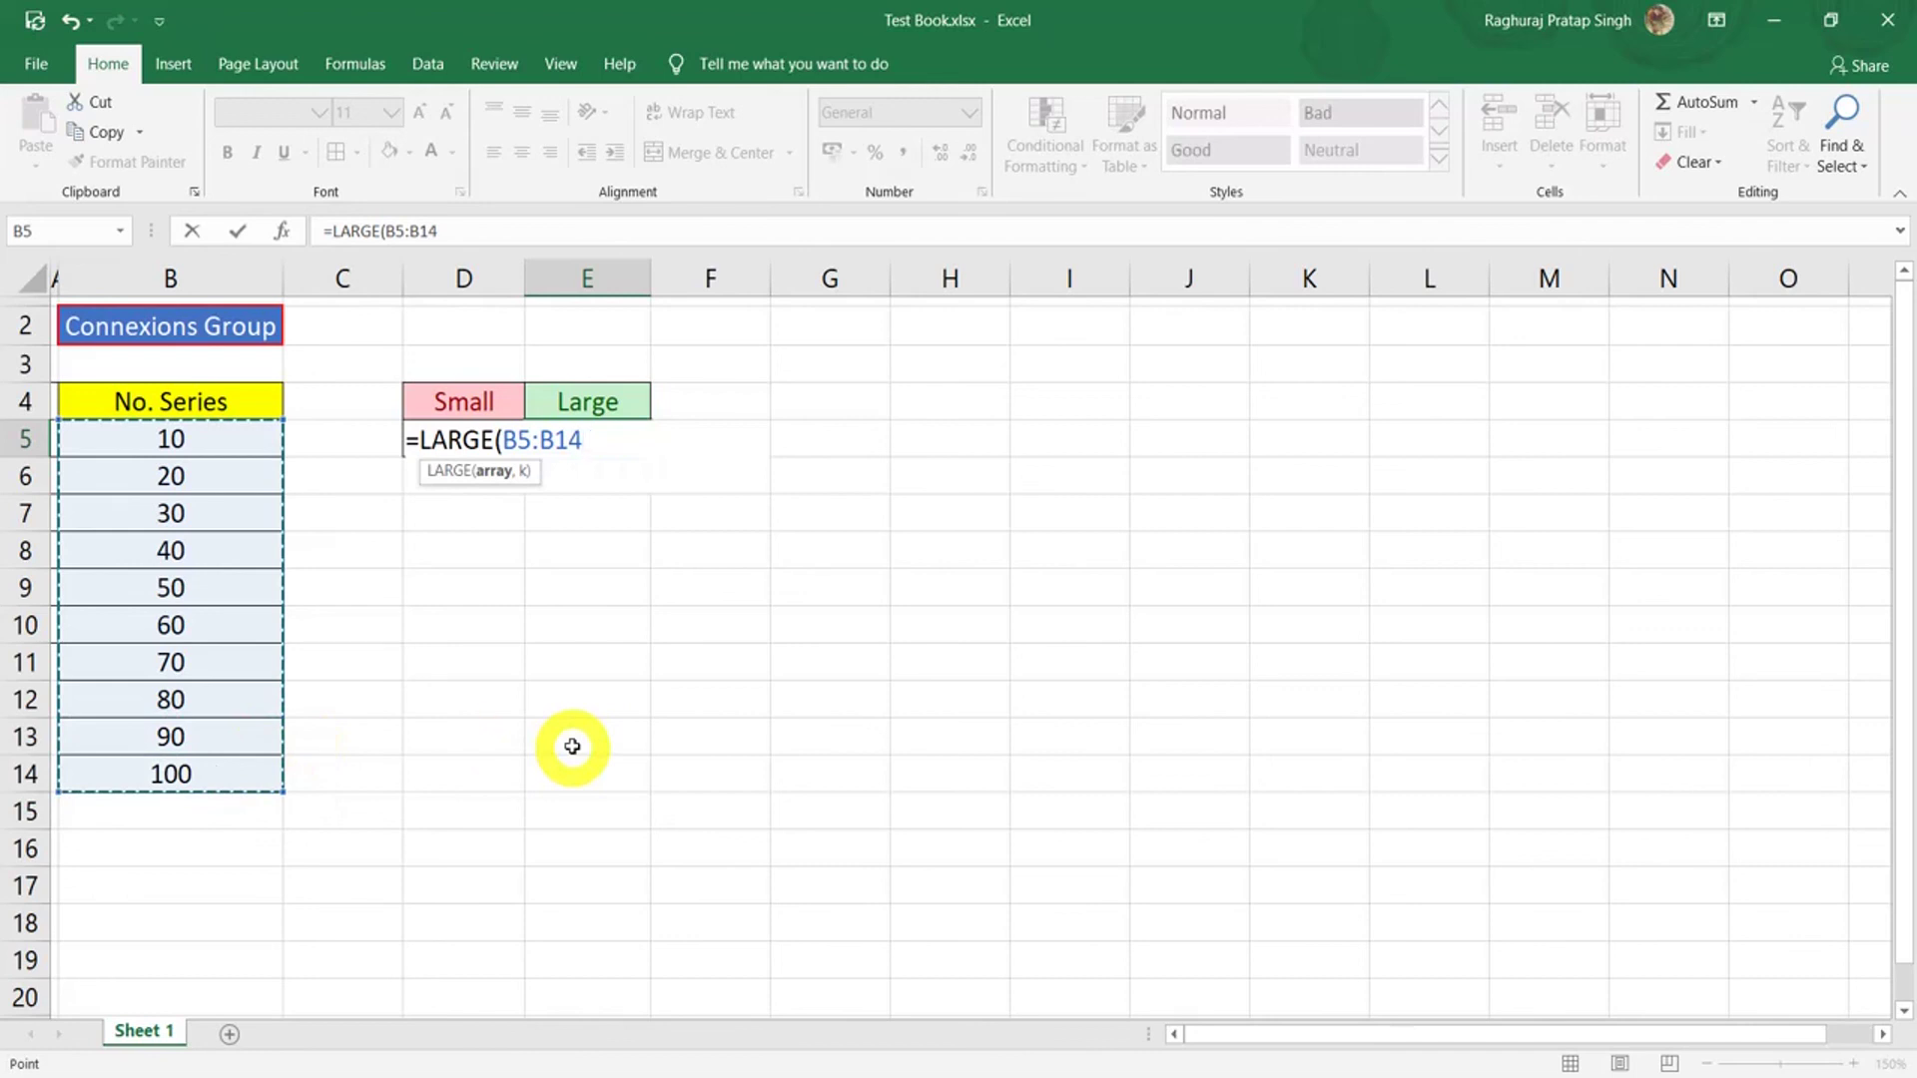
pyautogui.write(',')
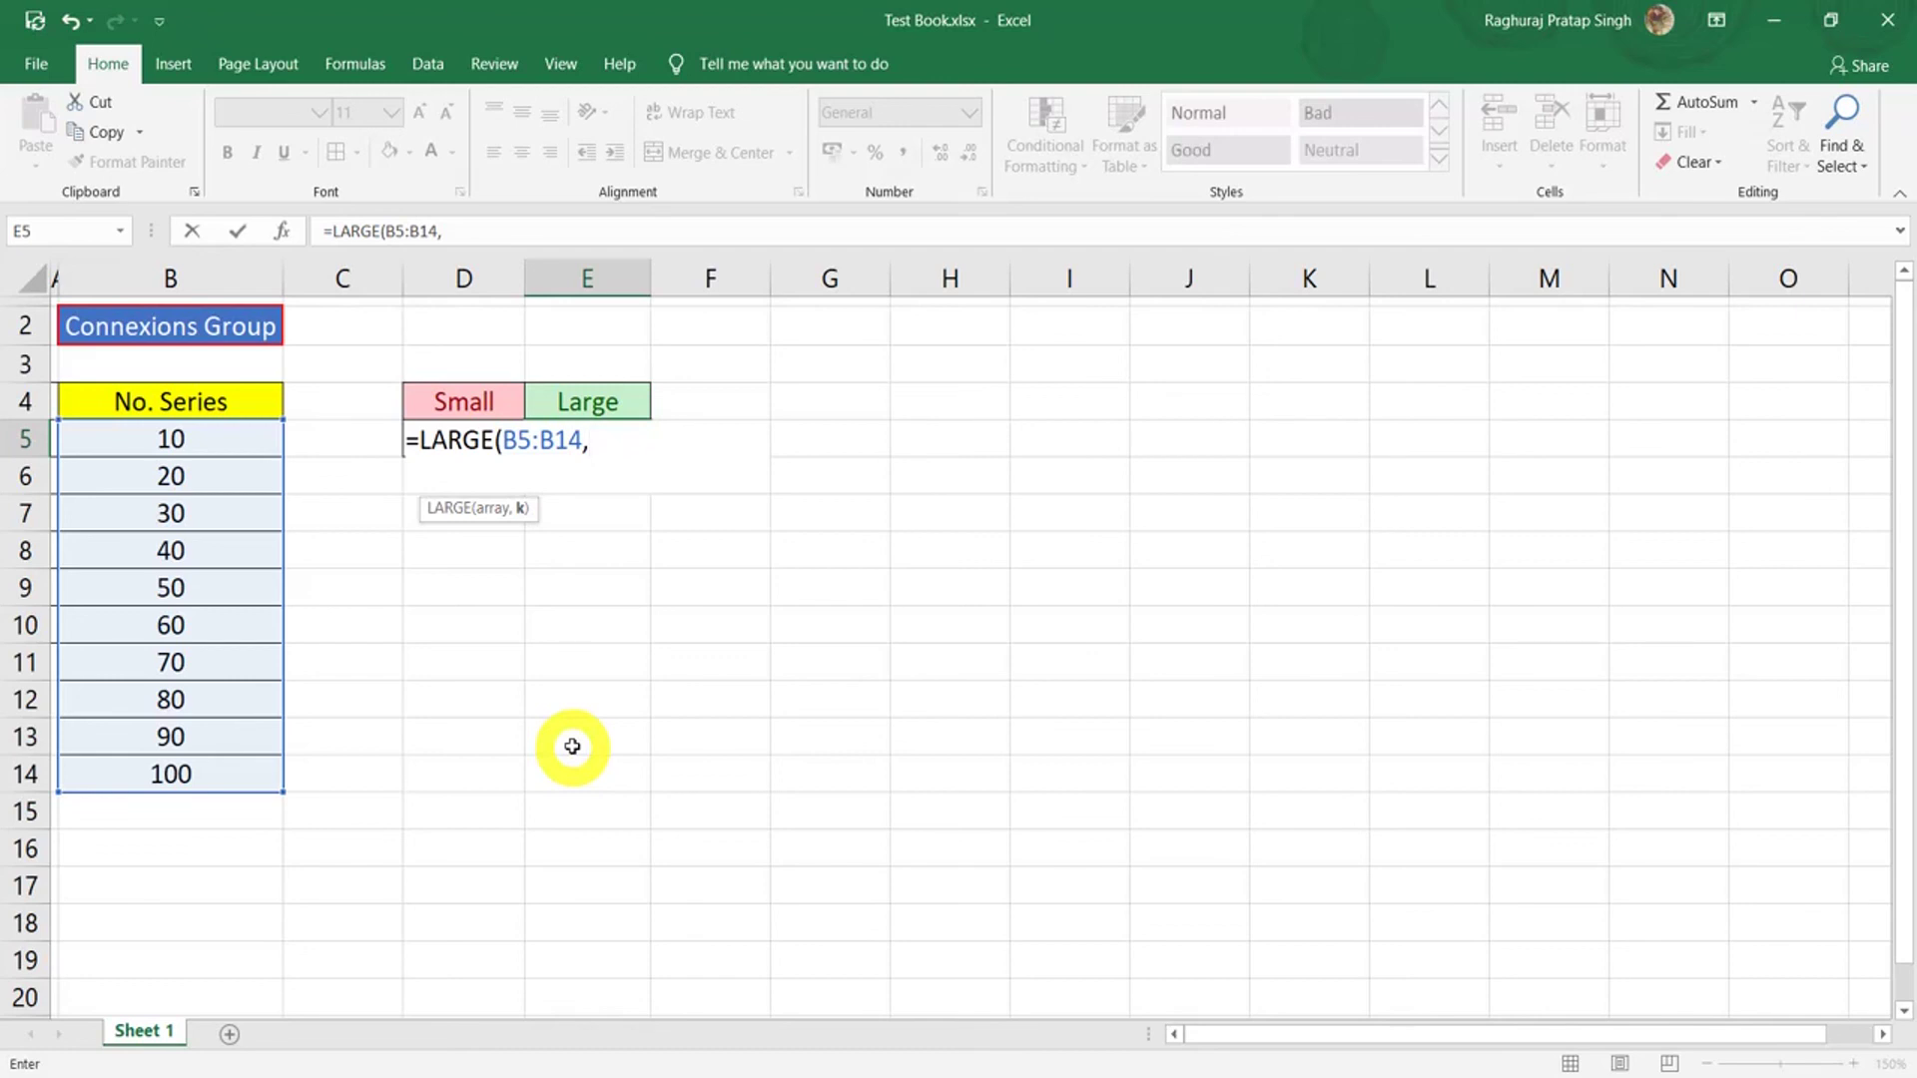
pyautogui.write('1)')
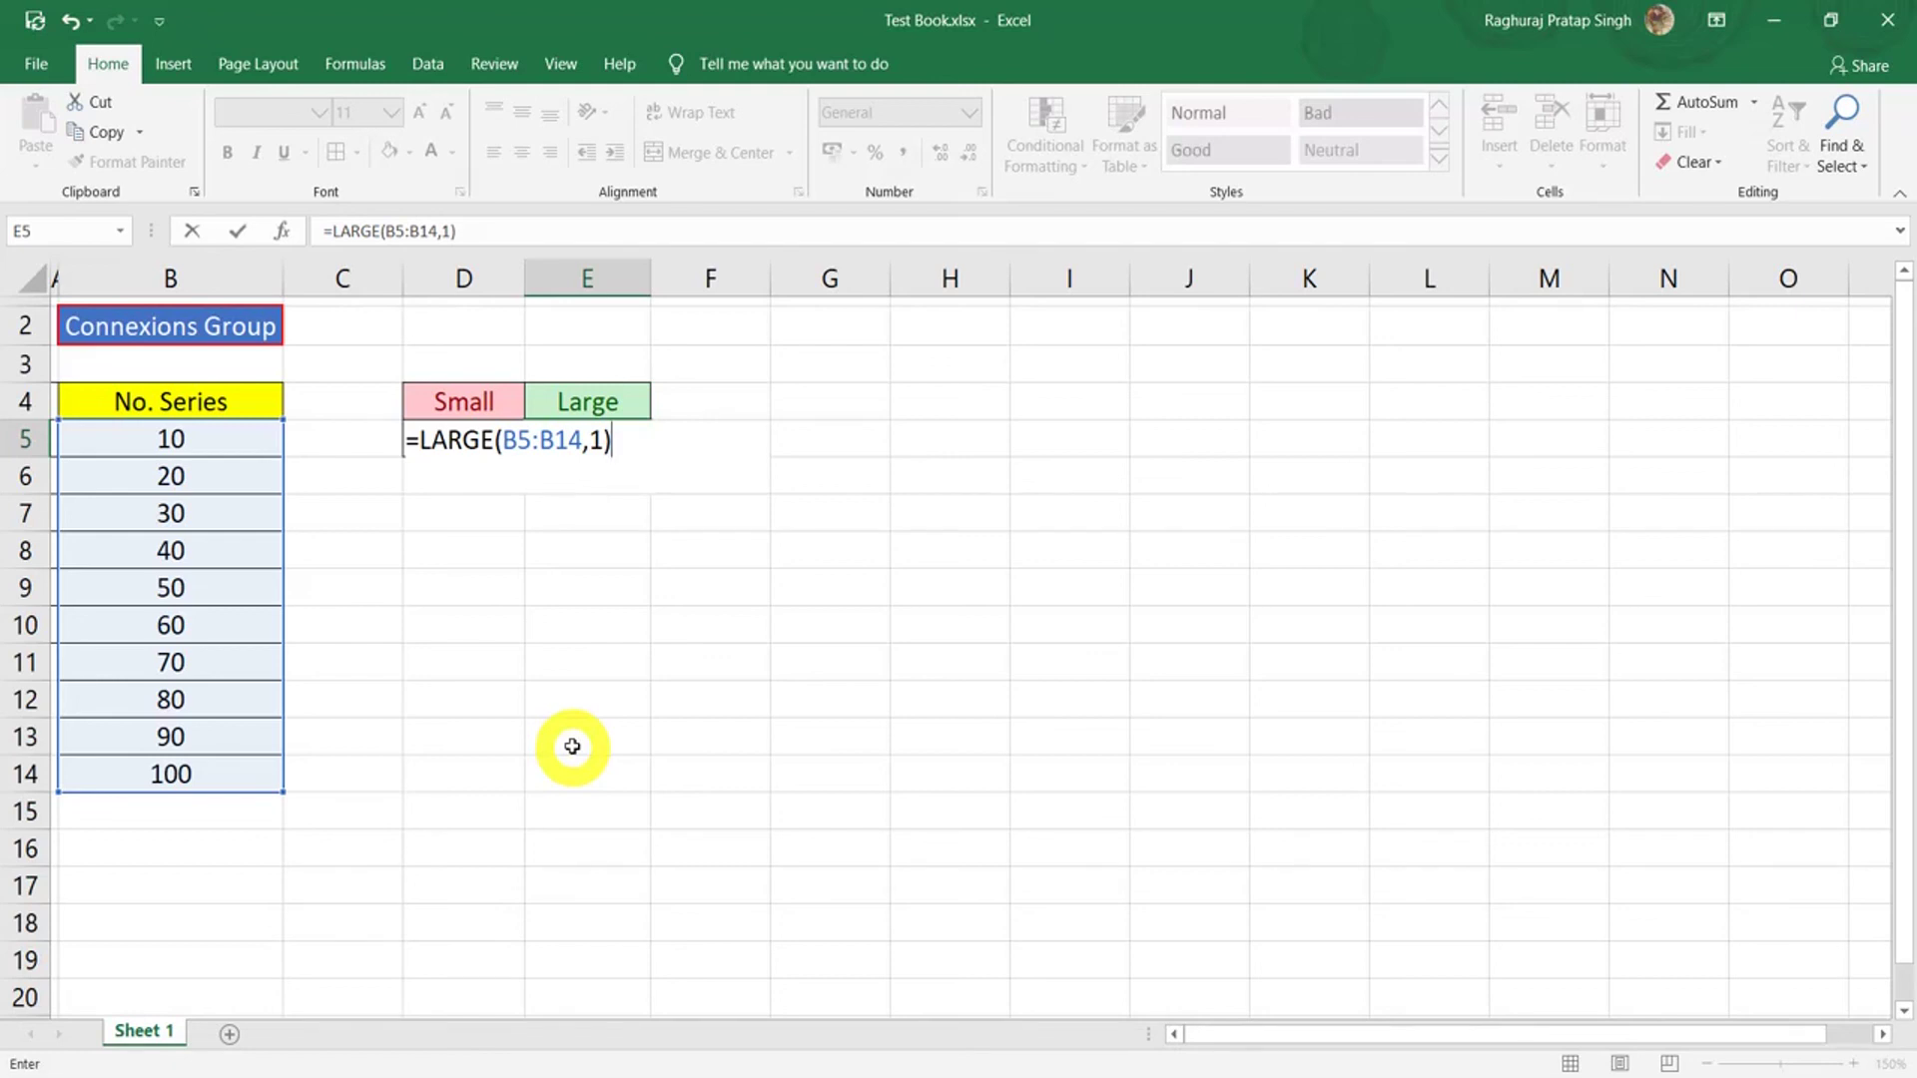
pyautogui.press('Return')
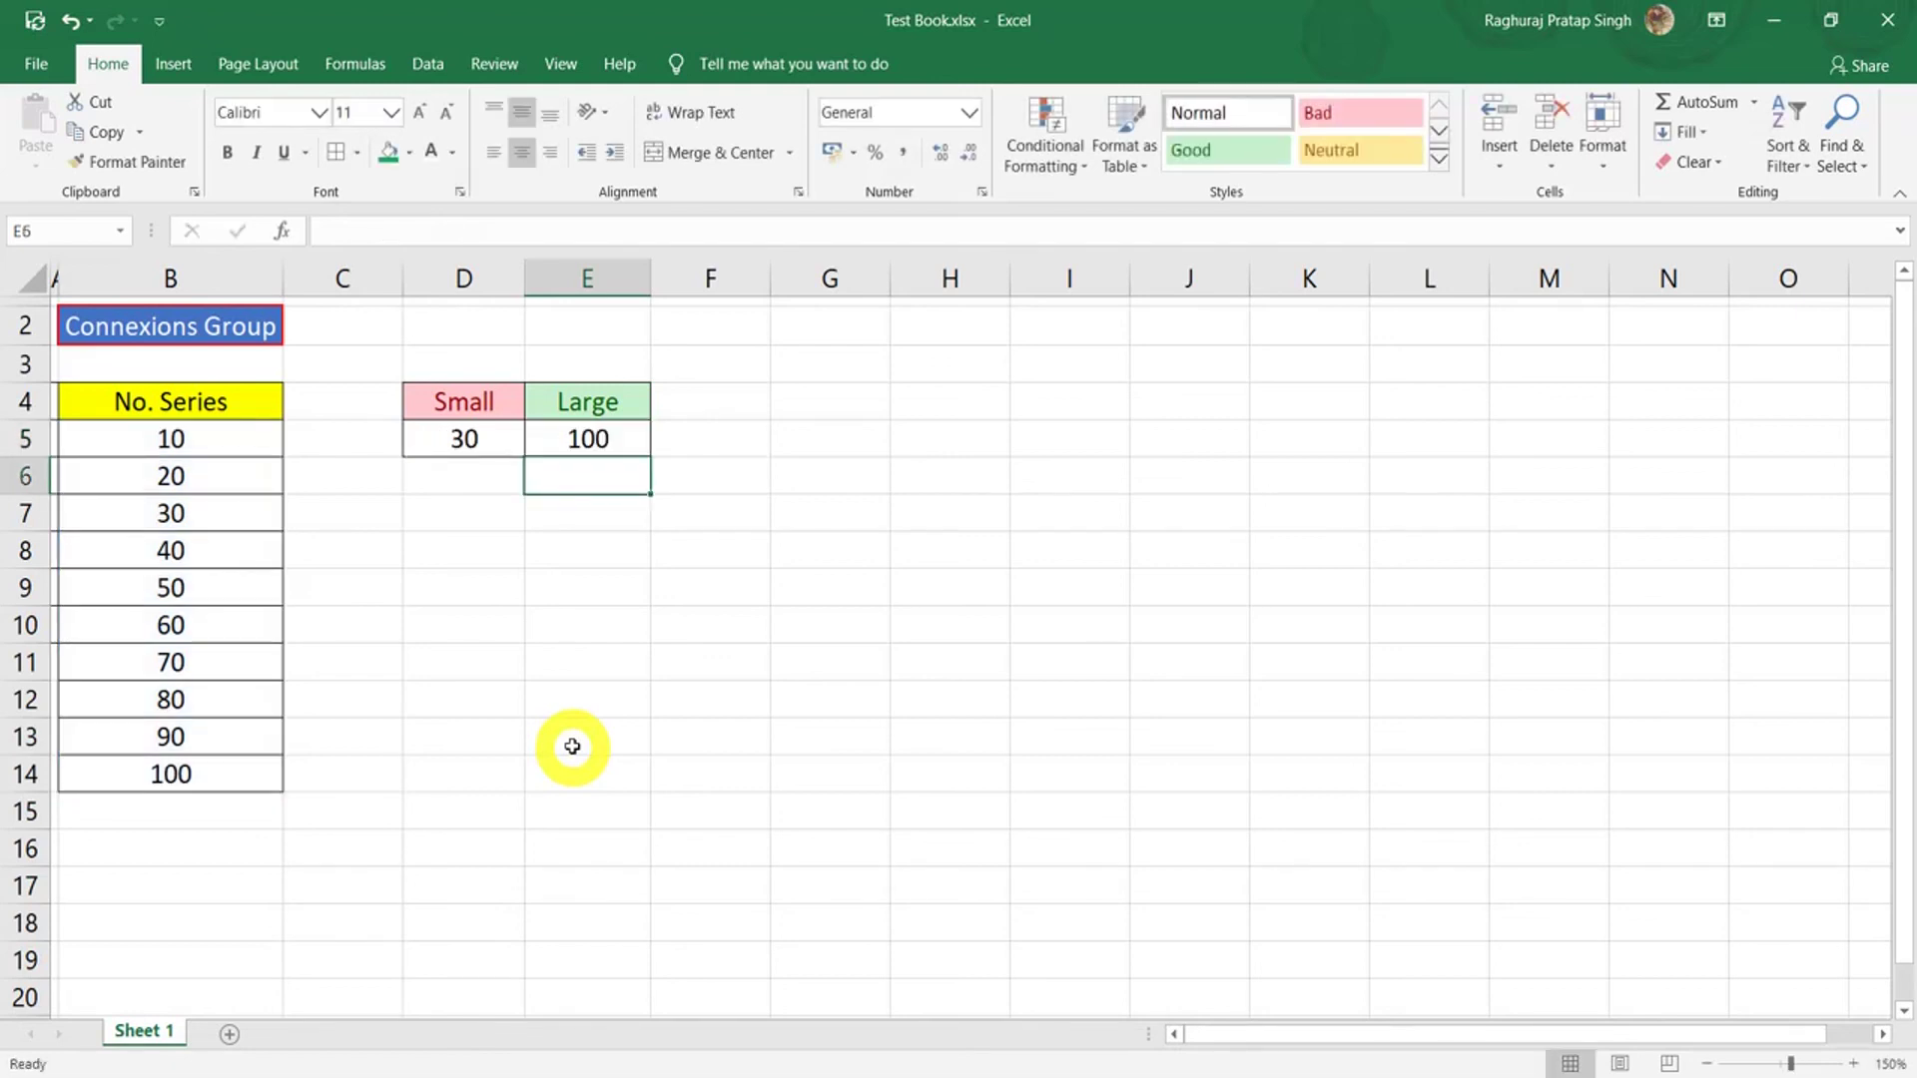
# - Change the k argument of the LARGE formula in E5 to 2 for the second largest number
pyautogui.press('Up')
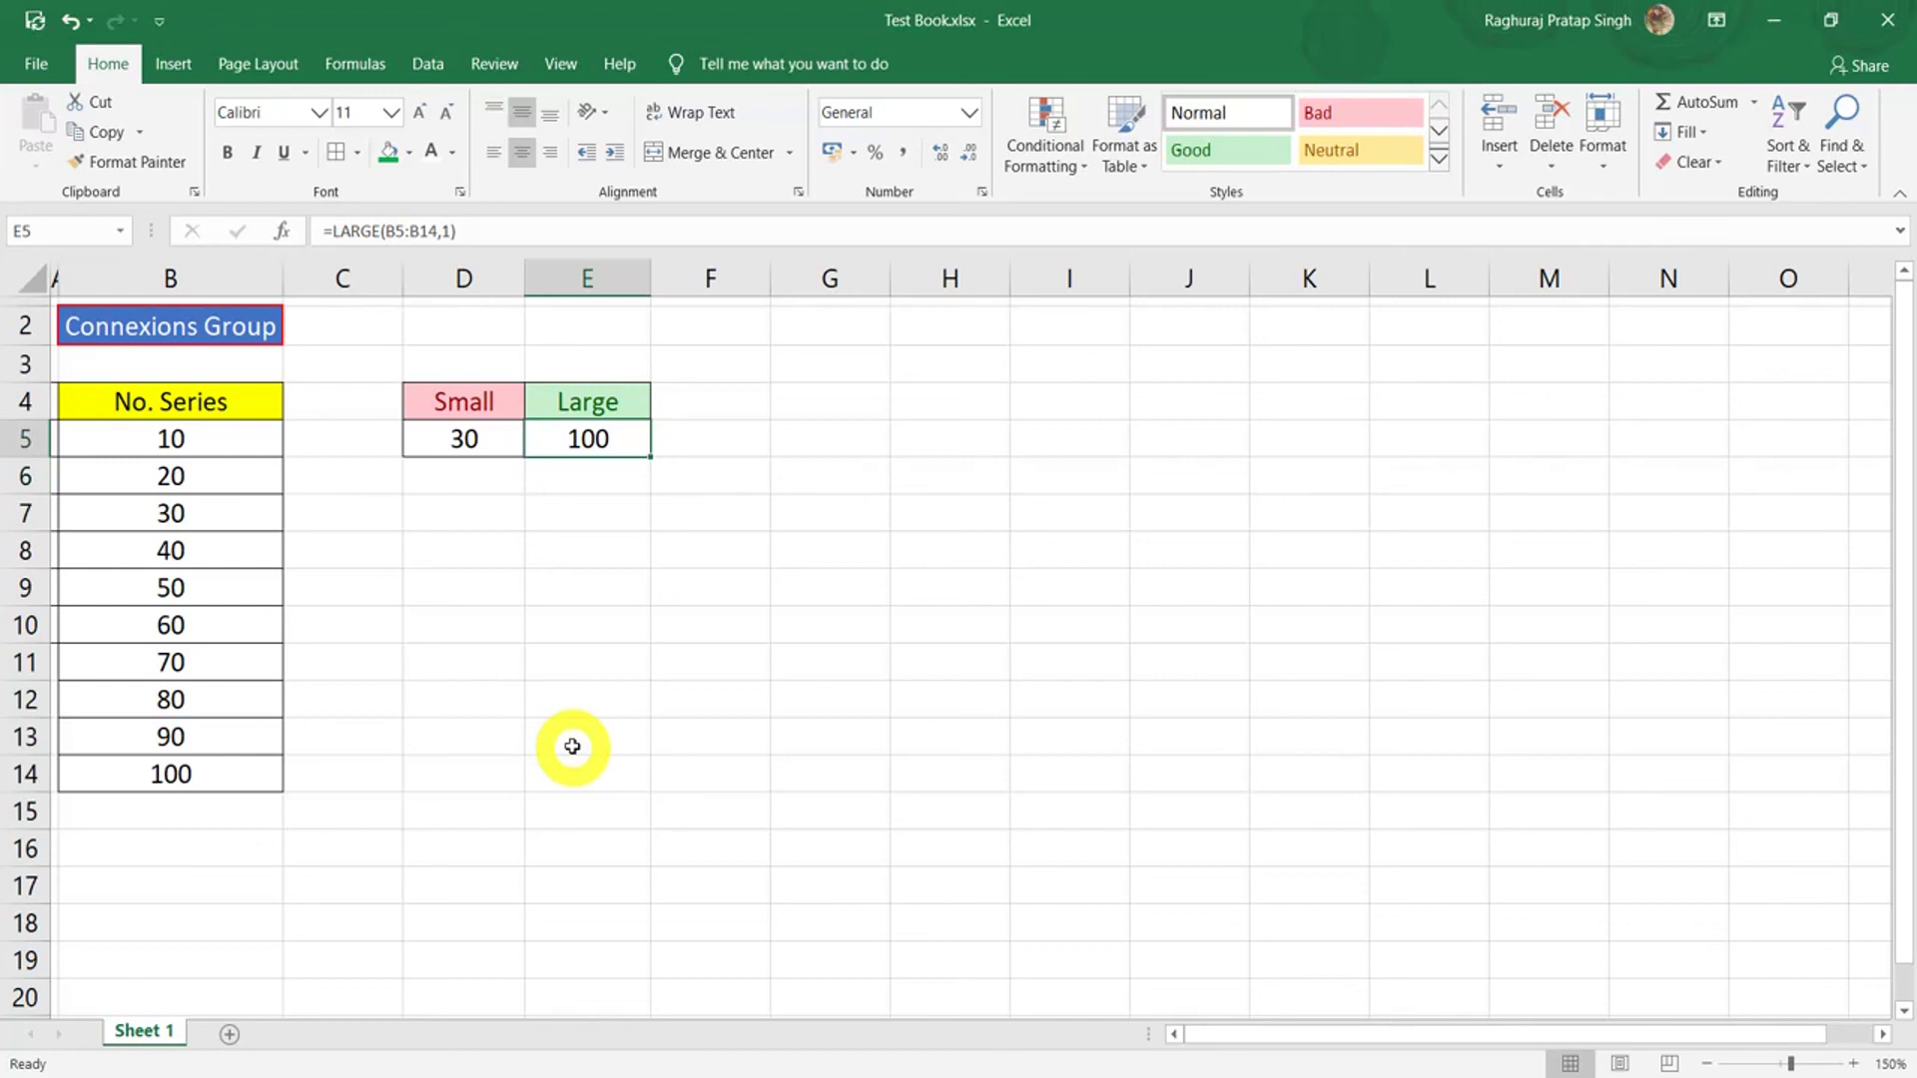
pyautogui.press('F2')
pyautogui.press('Left')
pyautogui.press('BackSpace')
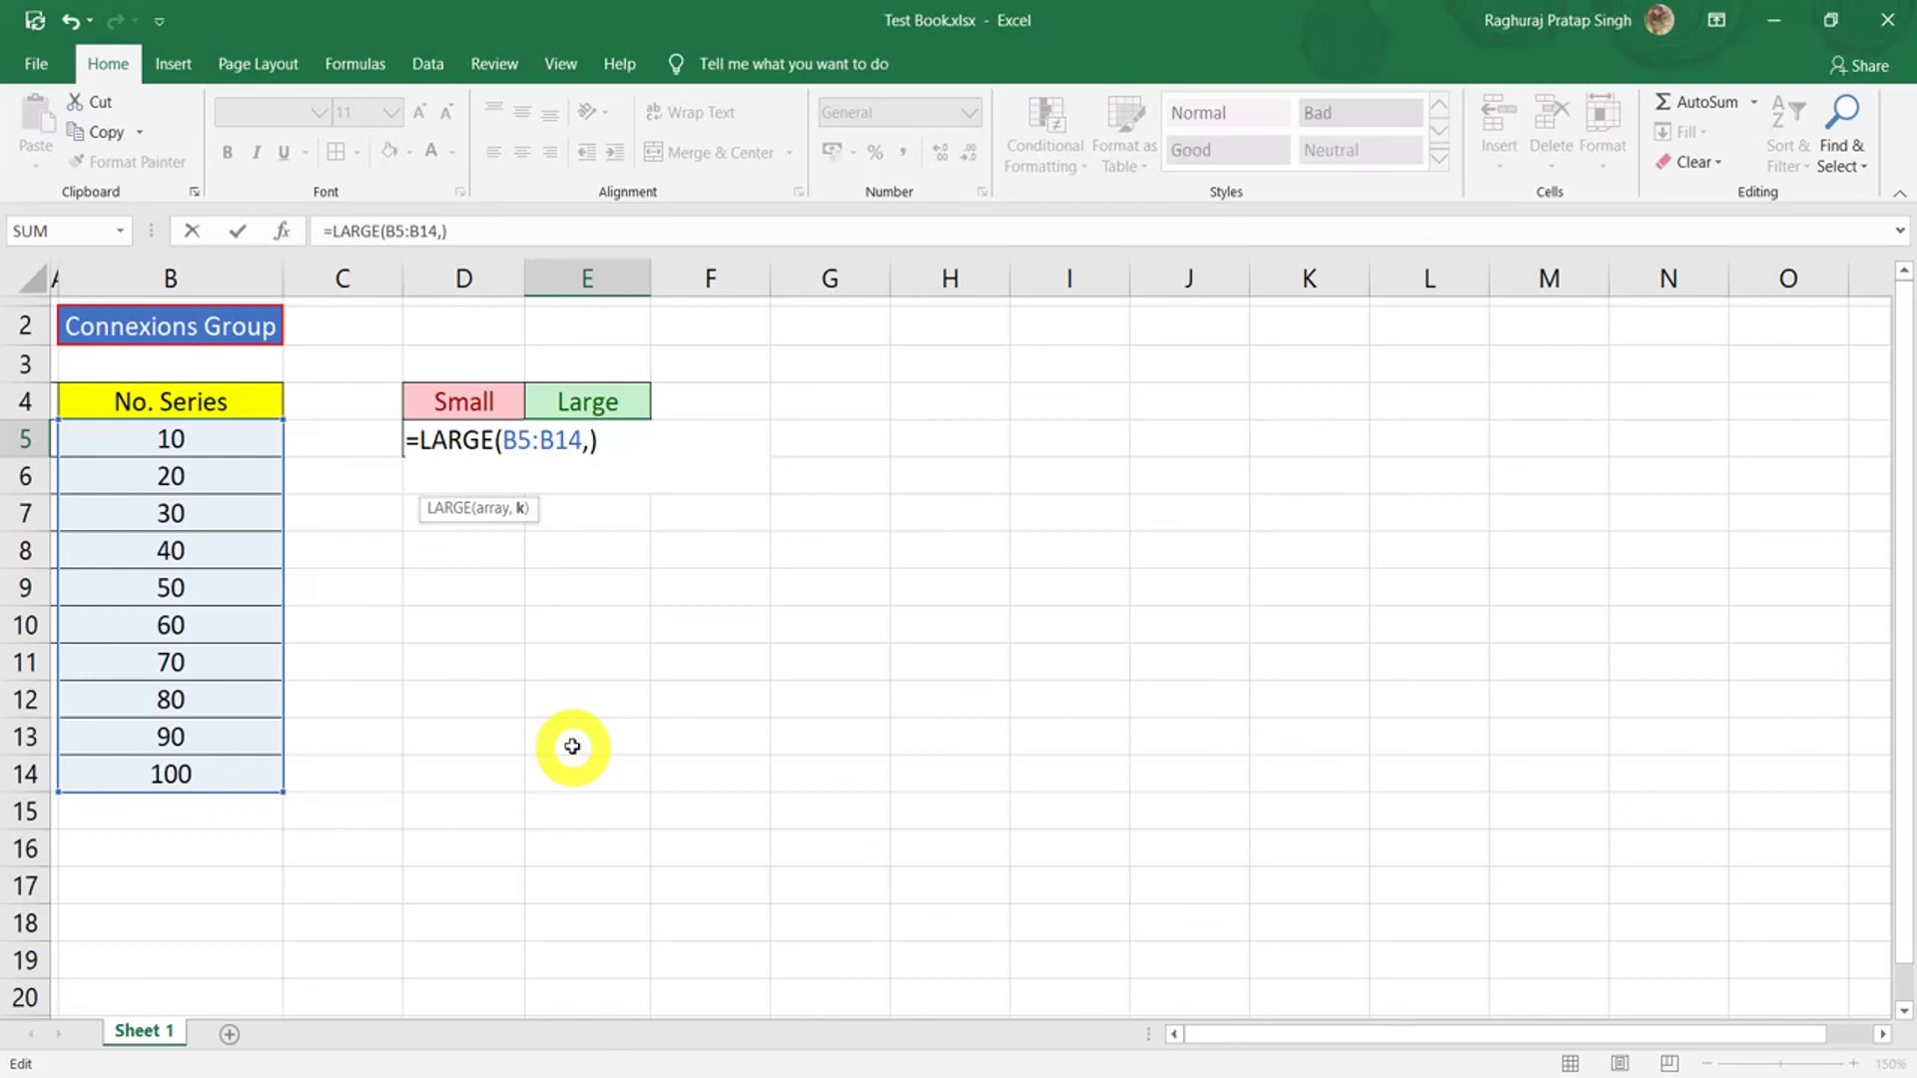
pyautogui.write('2')
pyautogui.press('Return')
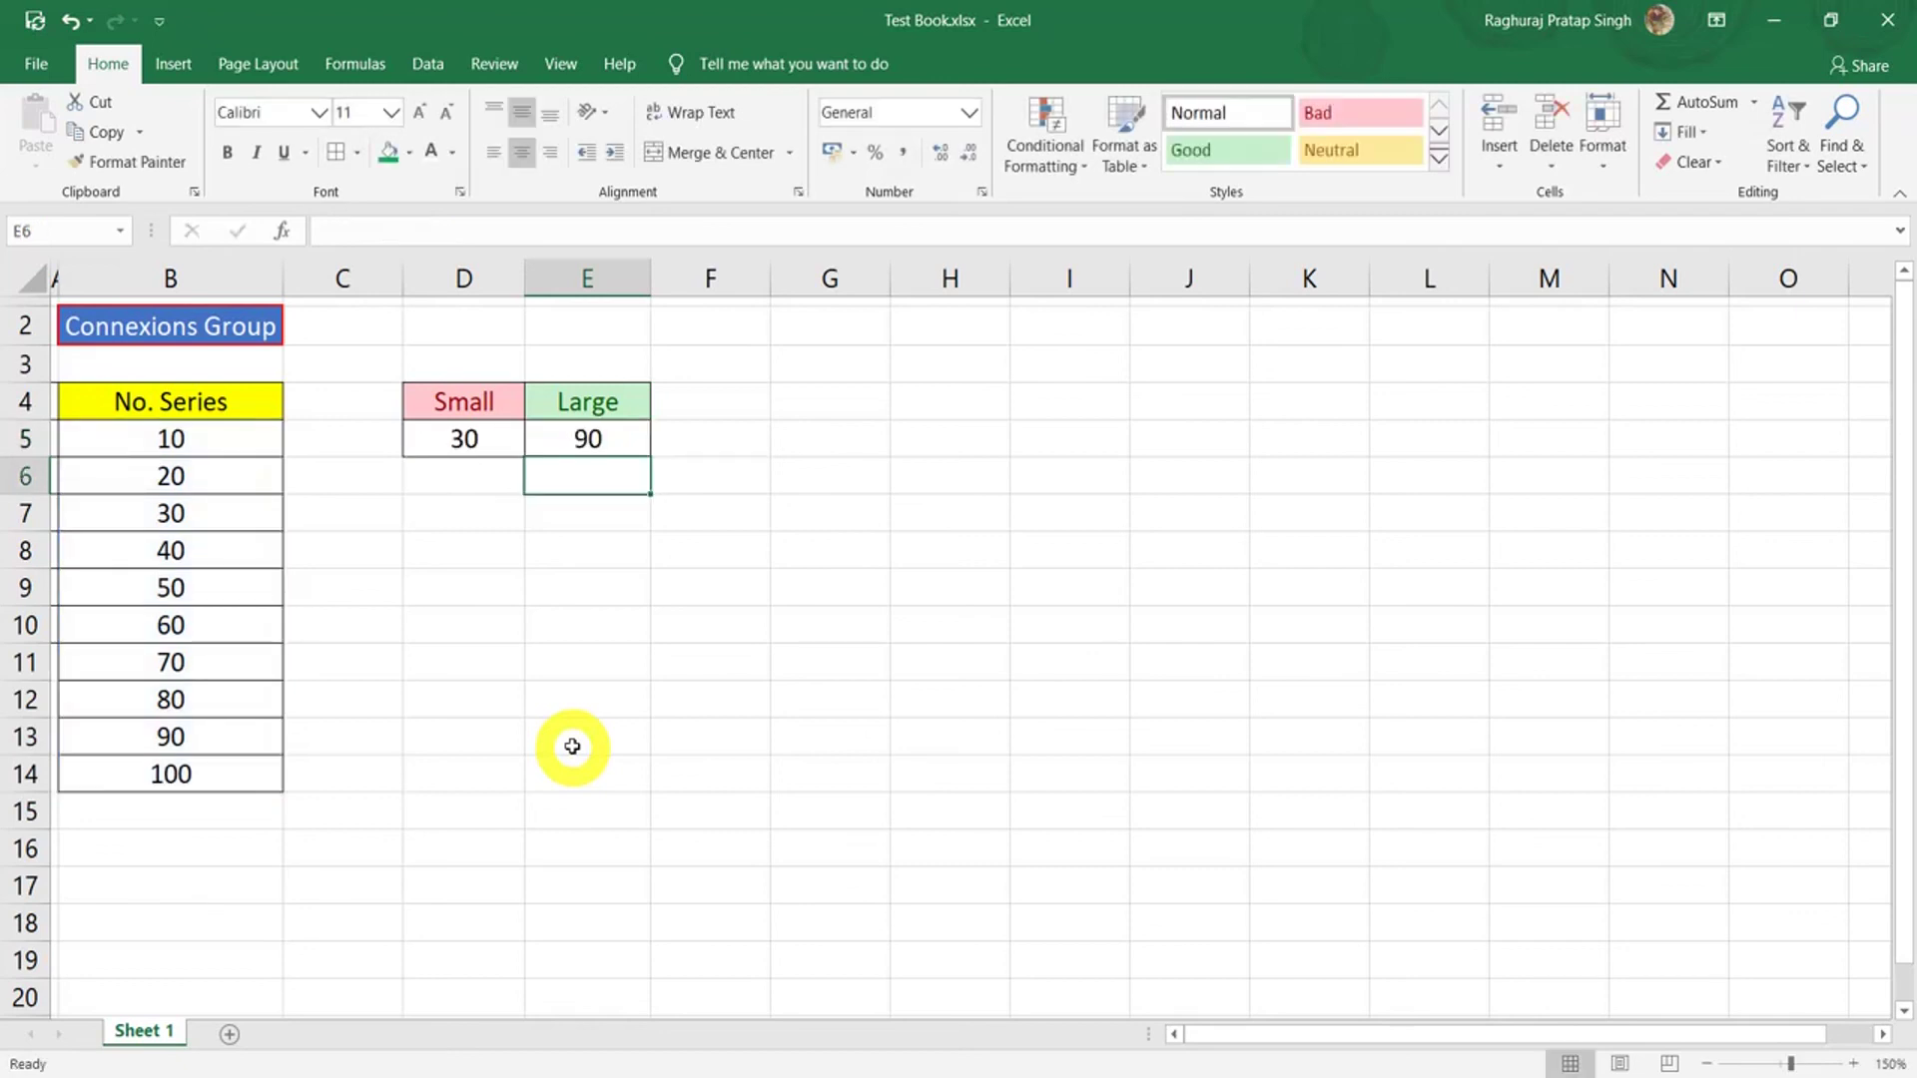
# - Set the k argument of the LARGE formula in E5 to 3, and dismiss the PointerFocus trial notice
pyautogui.press('Up')
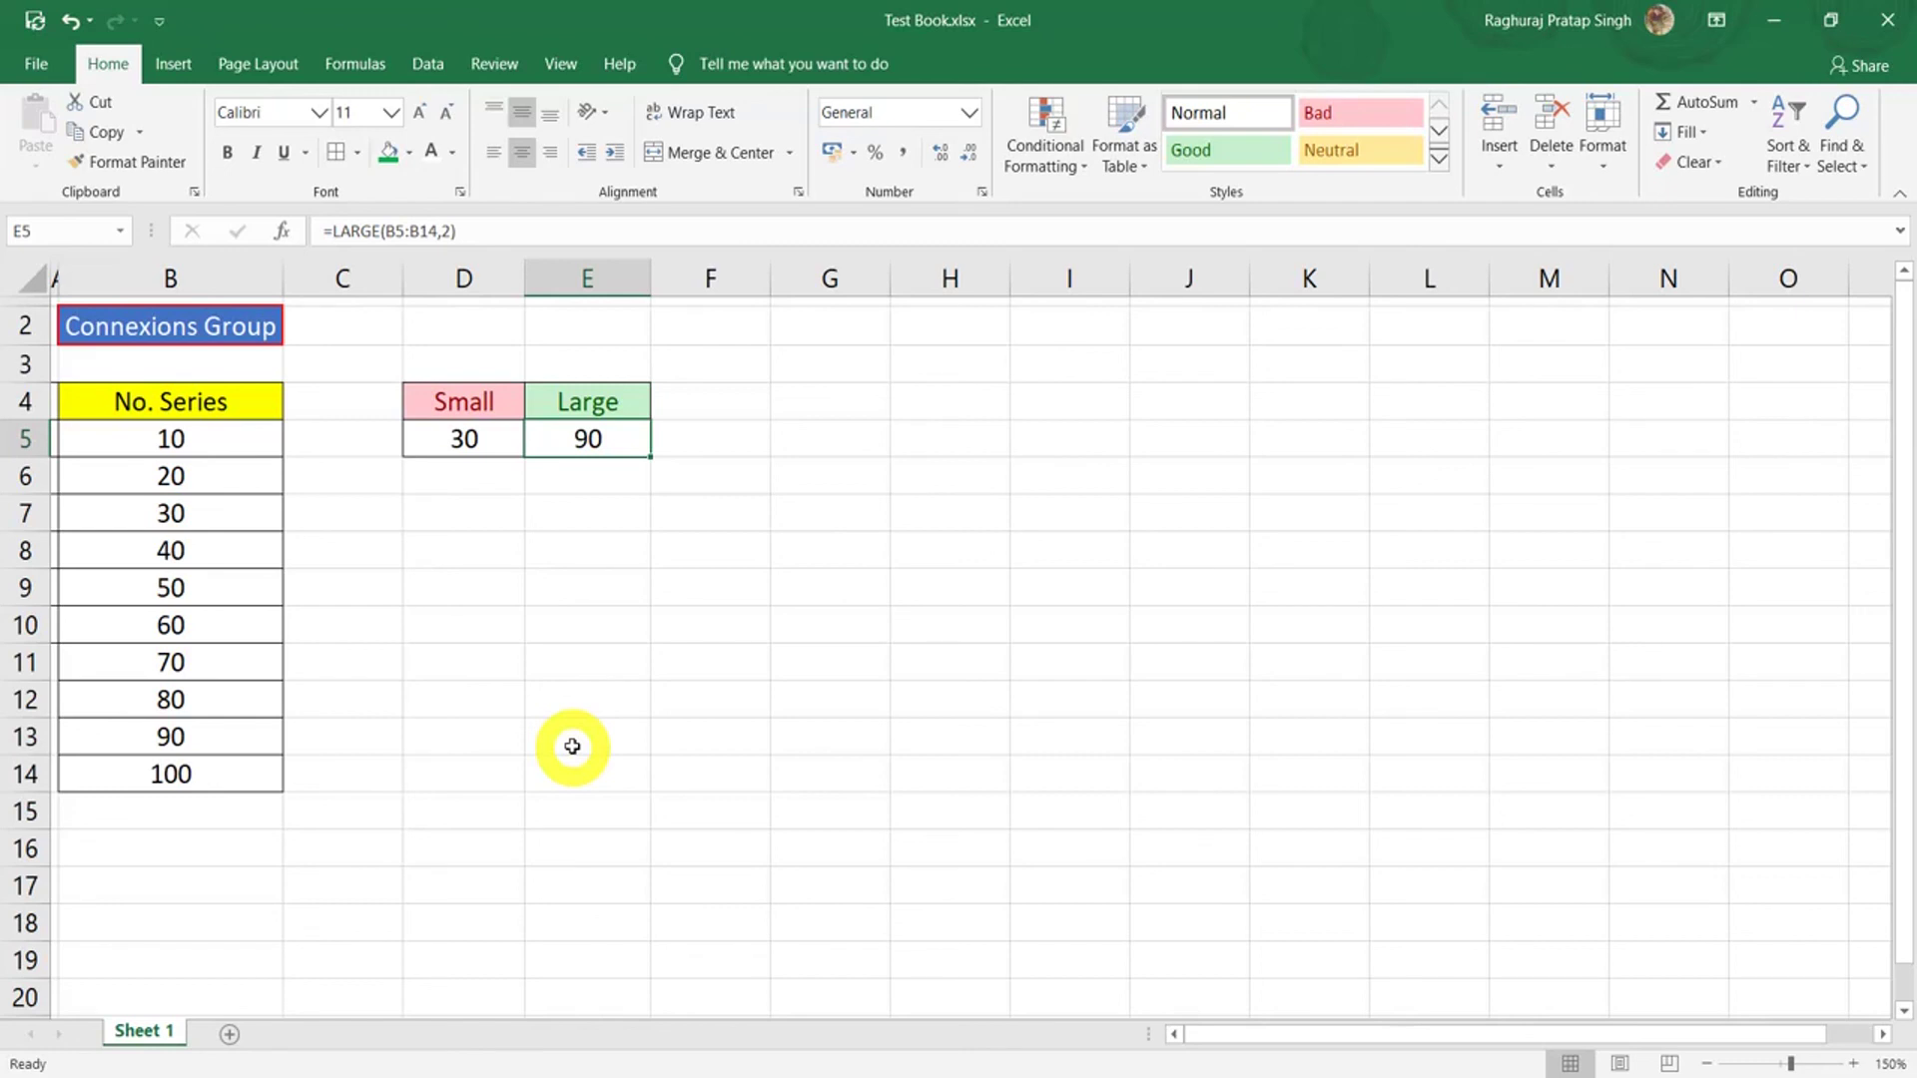
pyautogui.press('F2')
pyautogui.press('Left')
pyautogui.press('BackSpace')
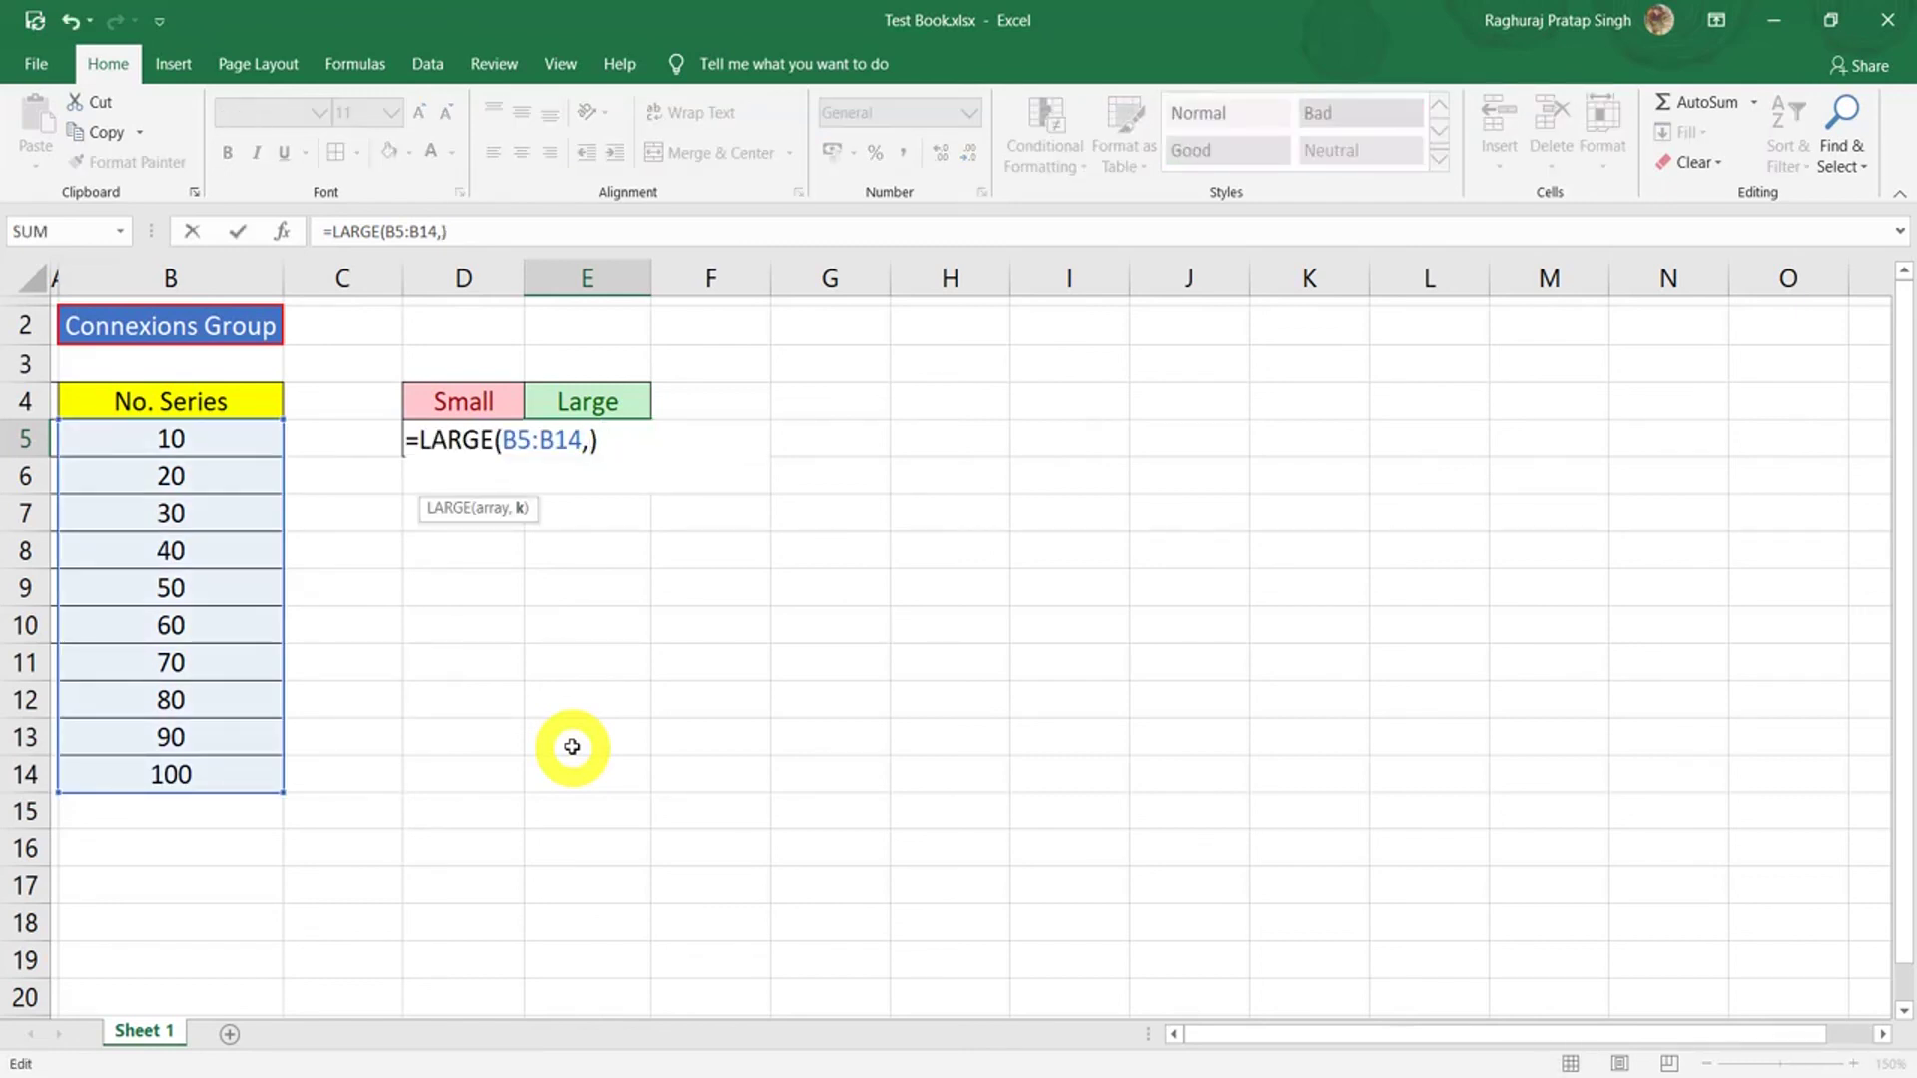
pyautogui.write('3')
pyautogui.press('Return')
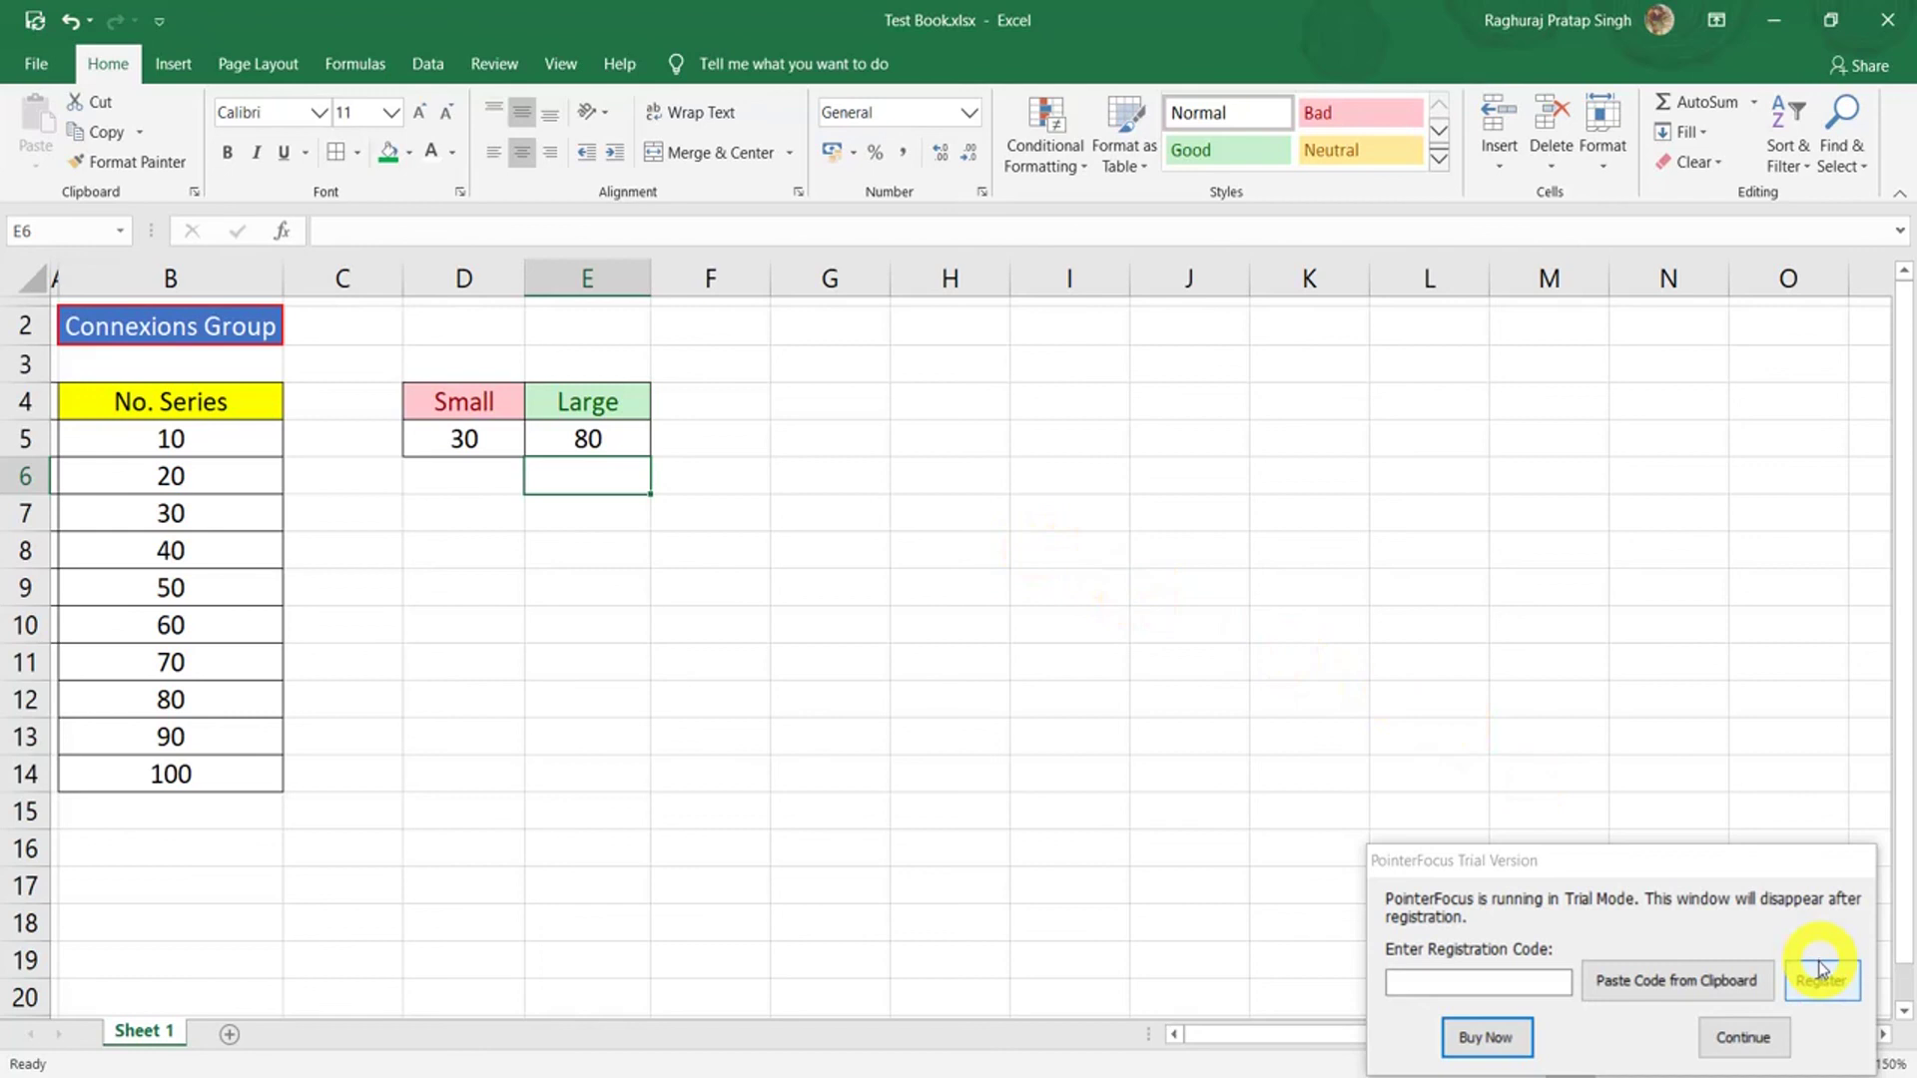
pyautogui.click(1742, 1037)
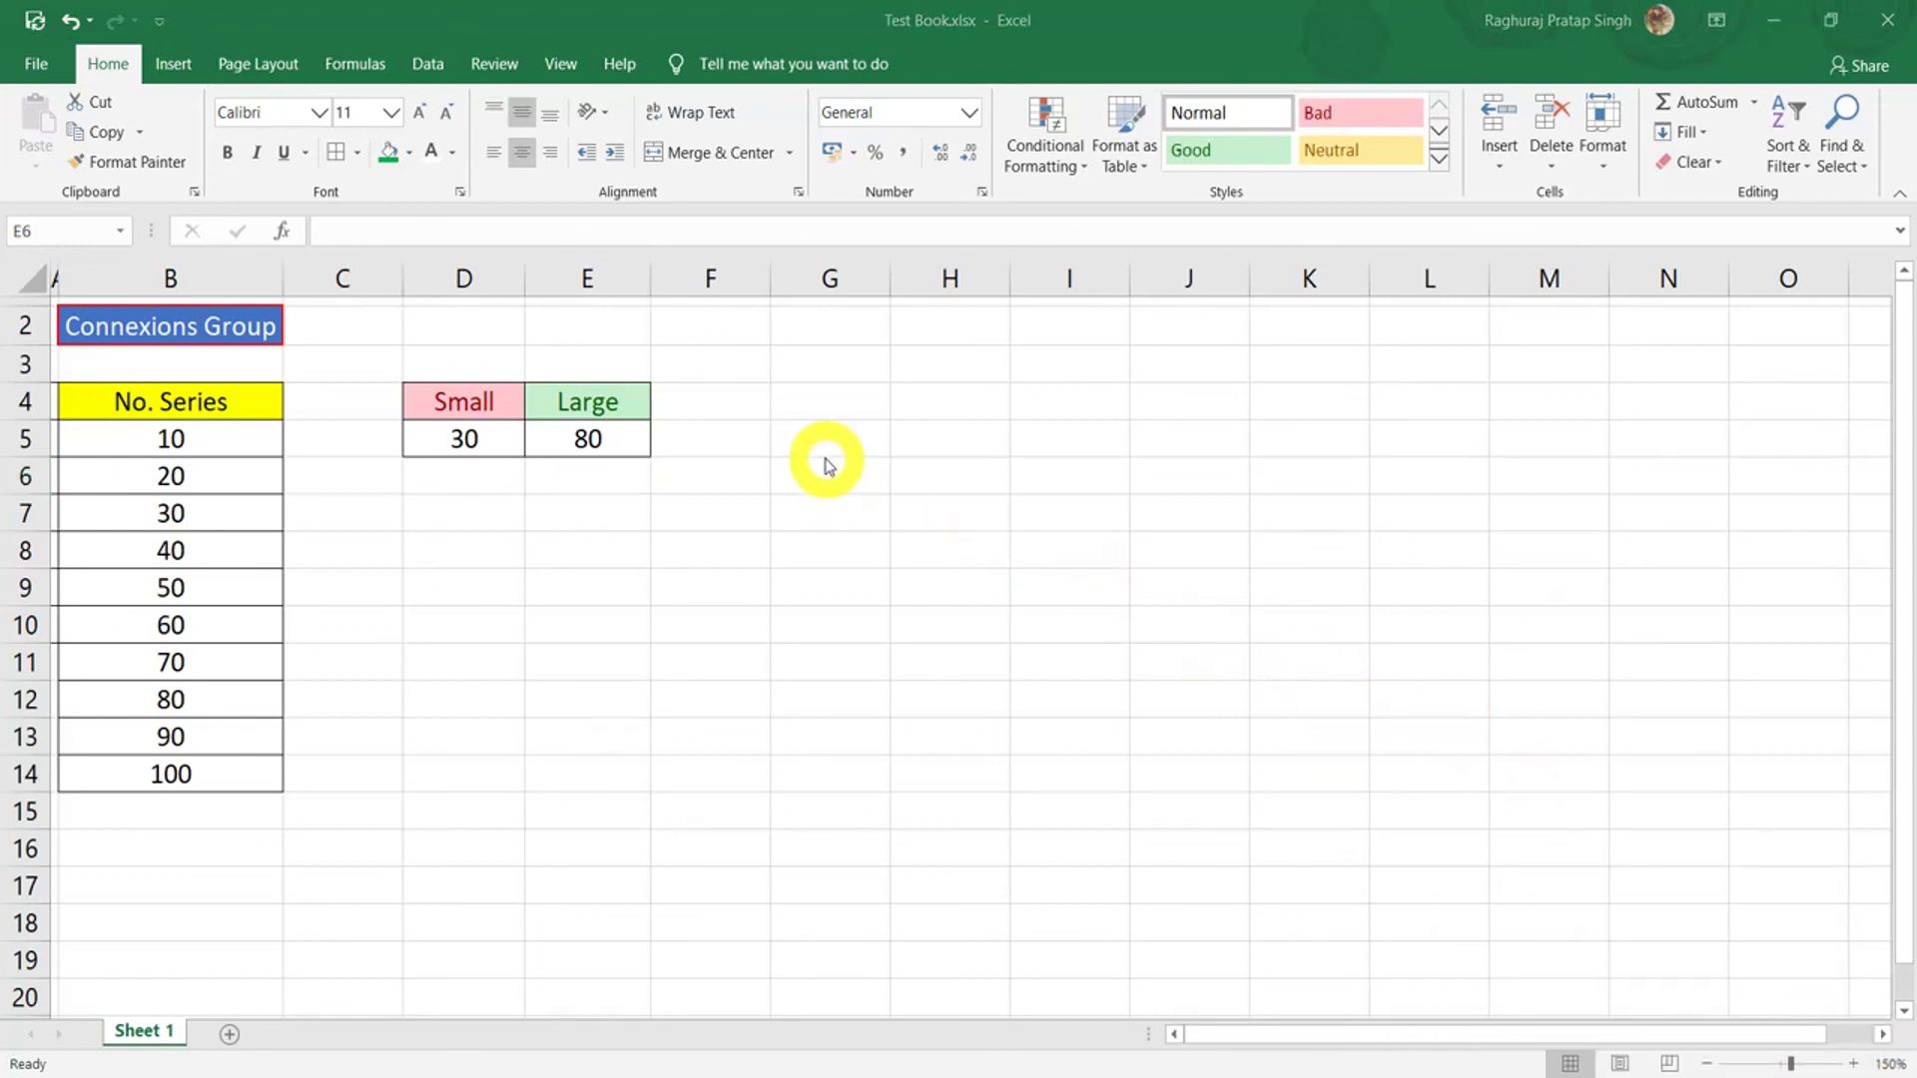